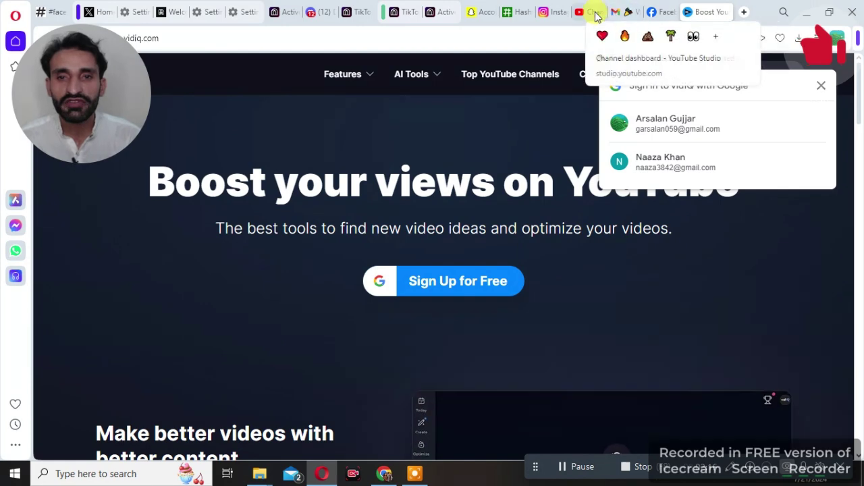
Switch to the YouTube Studio channel dashboard and locate the video file "YouTube settings for more Views YouTube Settings" on Local Disk (E:)
{"action": "left_click", "coordinate": [595, 14]}
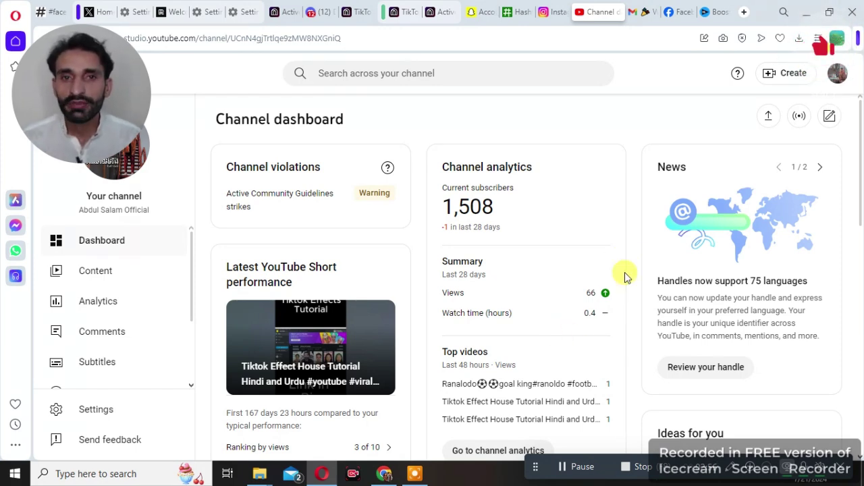
{"action": "mouse_move", "coordinate": [260, 474]}
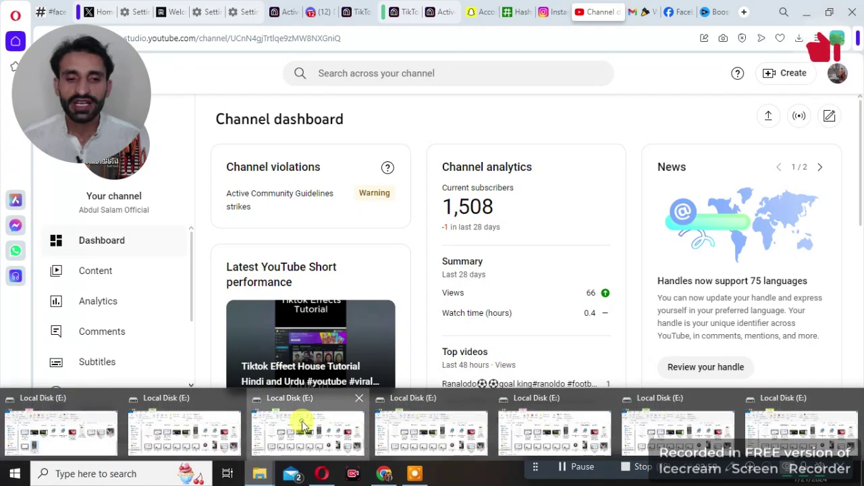
{"action": "left_click", "coordinate": [302, 426]}
{"action": "scroll", "coordinate": [405, 284], "scroll_direction": "down", "scroll_amount": 1}
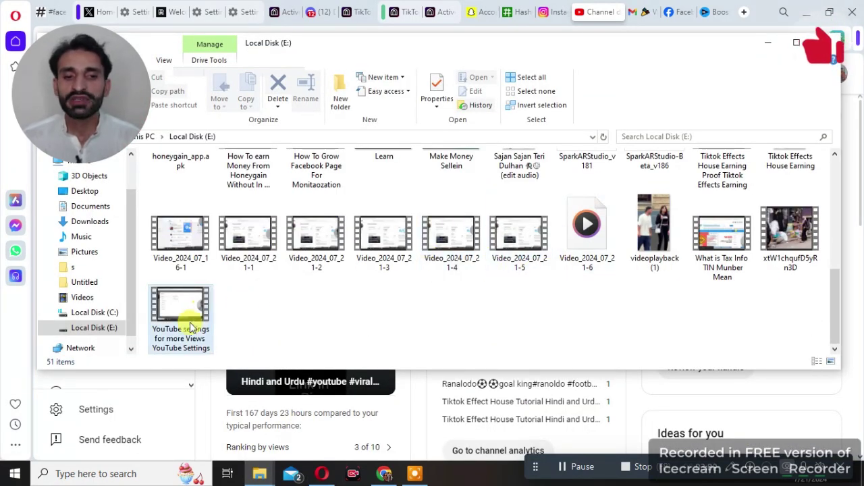
{"action": "mouse_move", "coordinate": [202, 340]}
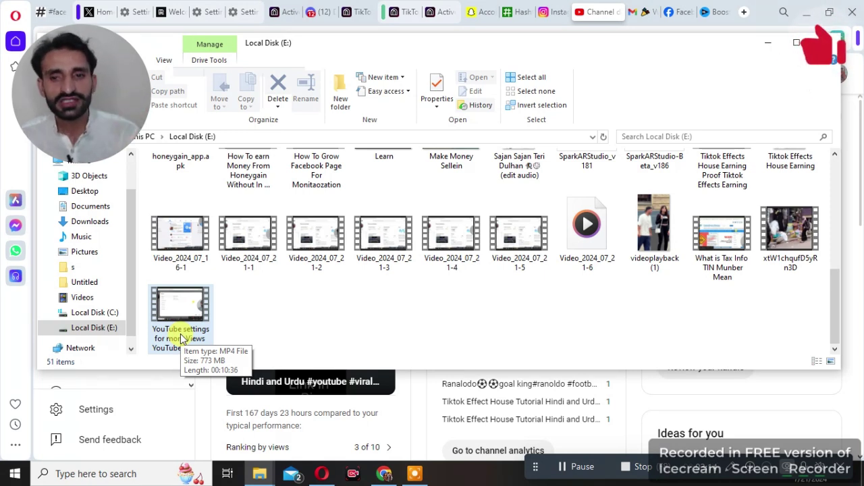
{"action": "left_click", "coordinate": [181, 338]}
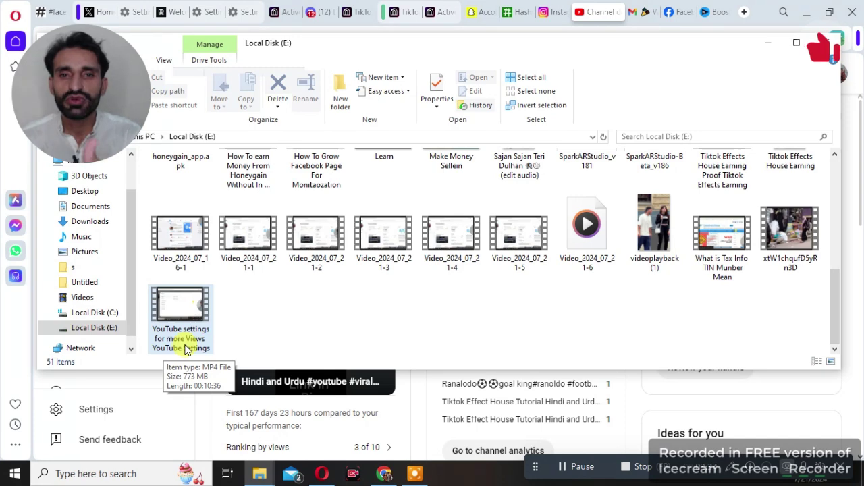
{"action": "left_click", "coordinate": [767, 43]}
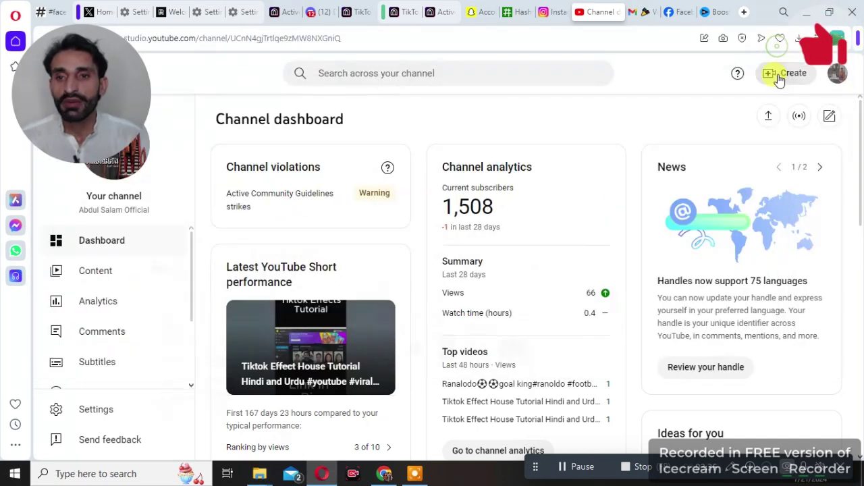
Upload the video file "YouTube settings for more Views YouTube Settings" from Local Disk (E:) to the channel
{"action": "left_click", "coordinate": [767, 117]}
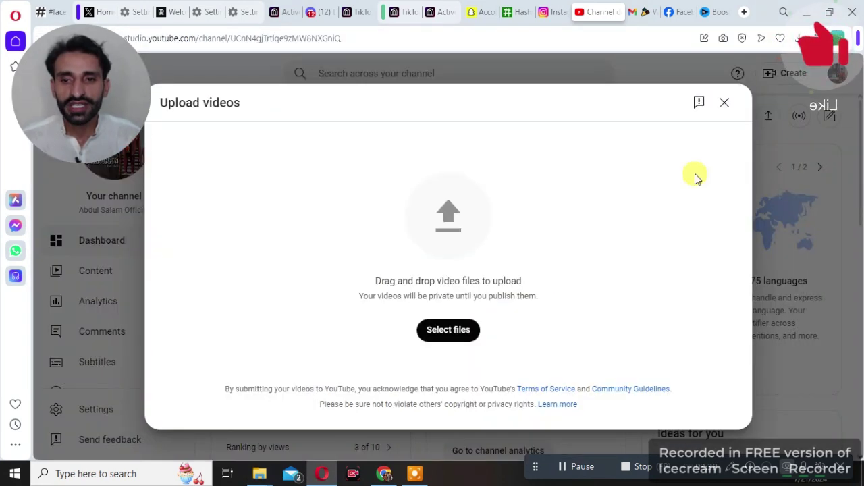
{"action": "left_click", "coordinate": [454, 341]}
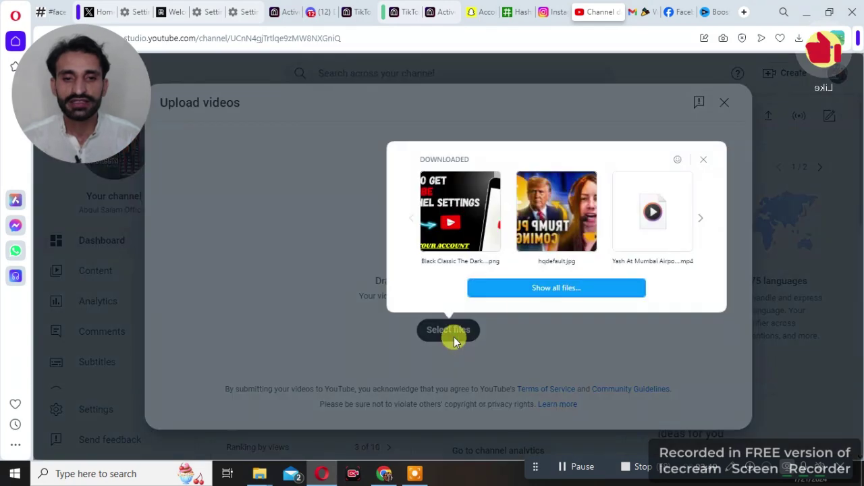
{"action": "left_click", "coordinate": [560, 292]}
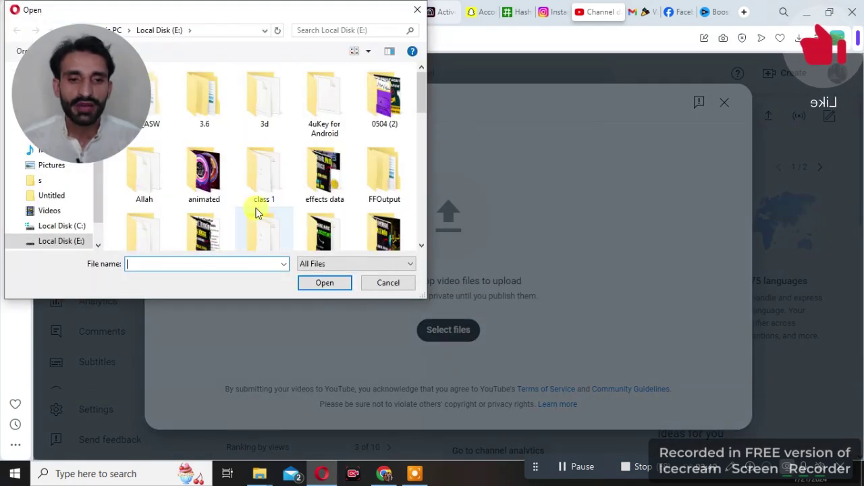
{"action": "scroll", "coordinate": [256, 196], "scroll_direction": "down", "scroll_amount": 5}
{"action": "scroll", "coordinate": [251, 189], "scroll_direction": "down", "scroll_amount": 10}
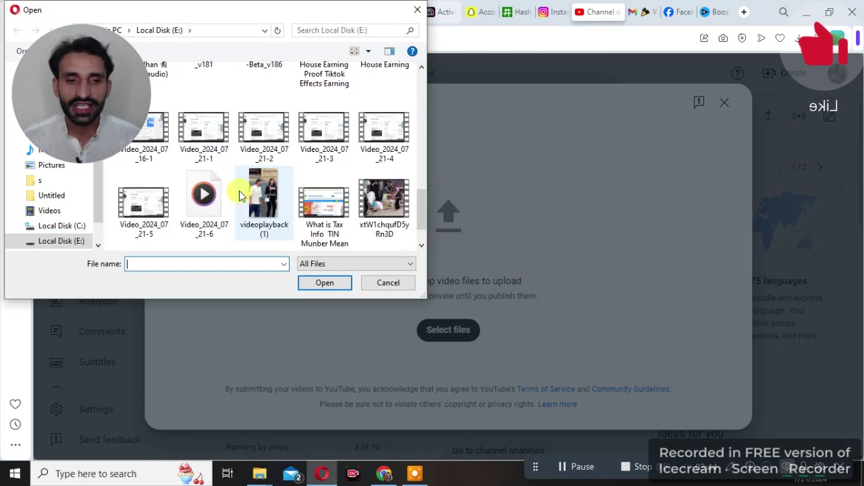
{"action": "left_click", "coordinate": [144, 202]}
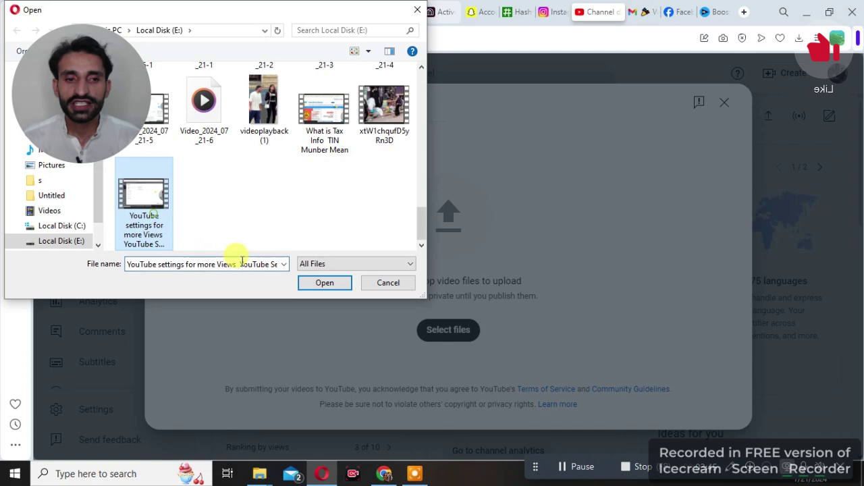
{"action": "left_click", "coordinate": [325, 282]}
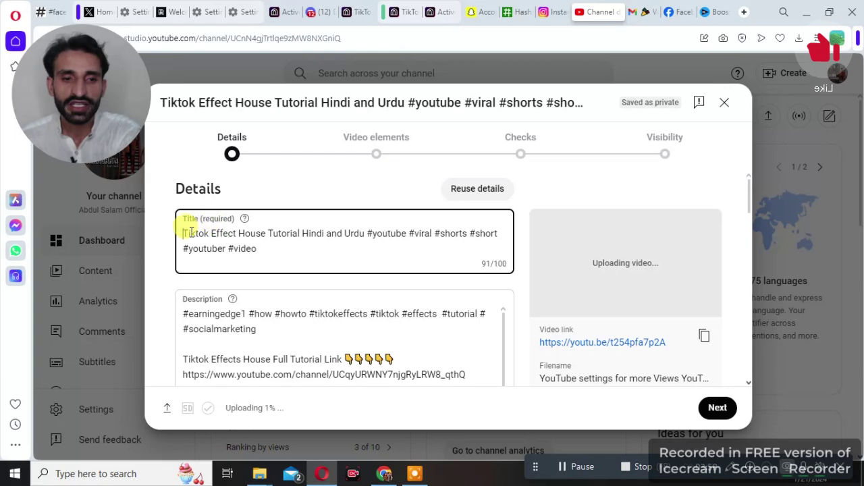
Clear the prefilled video title and copy the name of the uploaded video file from Local Disk (E:)
{"action": "left_click_drag", "start_coordinate": [182, 230], "coordinate": [366, 266]}
{"action": "key", "text": "BackSpace"}
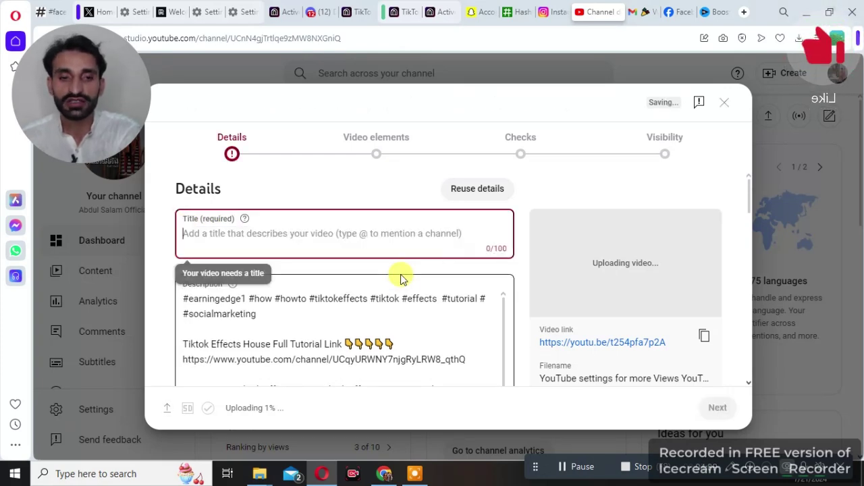
{"action": "left_click", "coordinate": [260, 473]}
{"action": "left_click", "coordinate": [177, 436]}
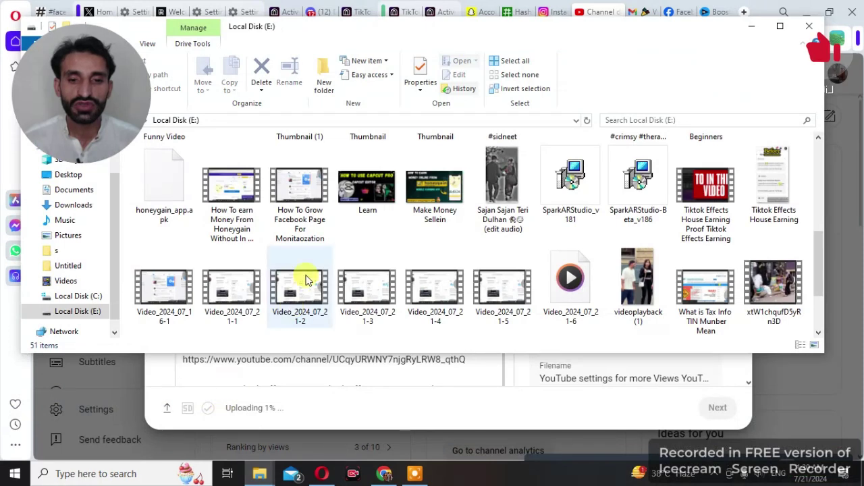
{"action": "scroll", "coordinate": [305, 281], "scroll_direction": "down", "scroll_amount": 1}
{"action": "left_click", "coordinate": [170, 314]}
{"action": "right_click", "coordinate": [170, 314]}
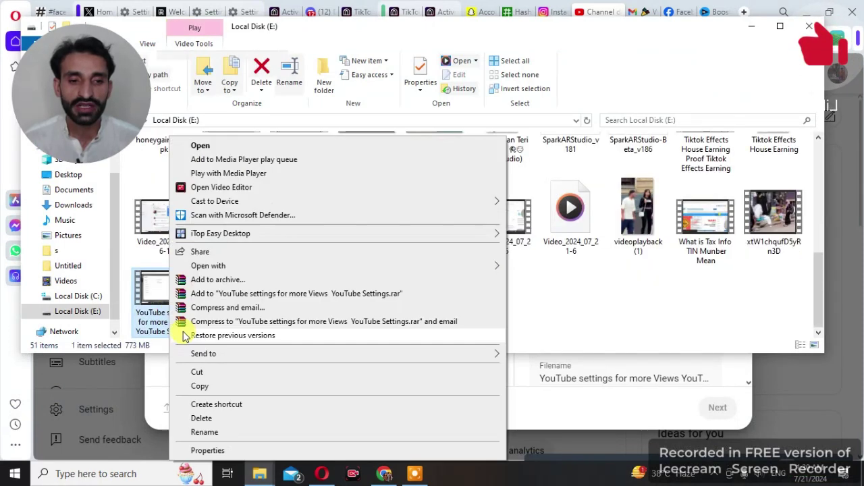
{"action": "left_click", "coordinate": [204, 431]}
{"action": "key", "text": "ctrl+c"}
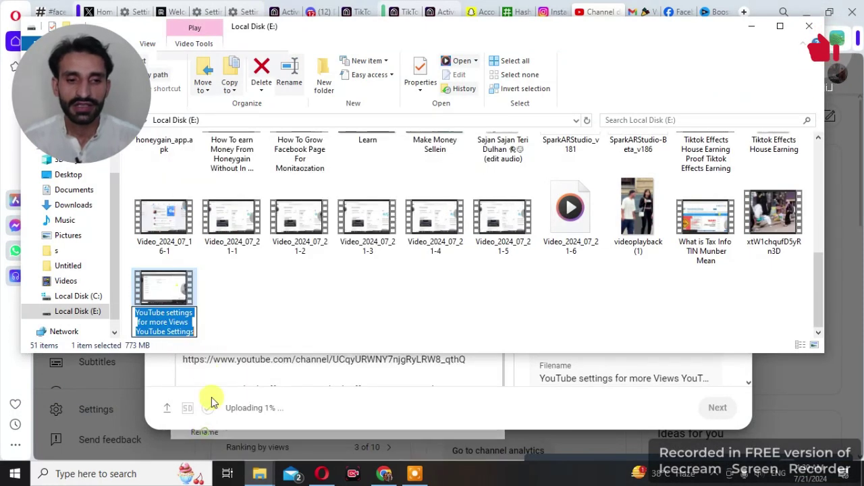
Paste the copied file name as the video title and insert "||" between "Views" and "YouTube Settings"
{"action": "left_click", "coordinate": [395, 479]}
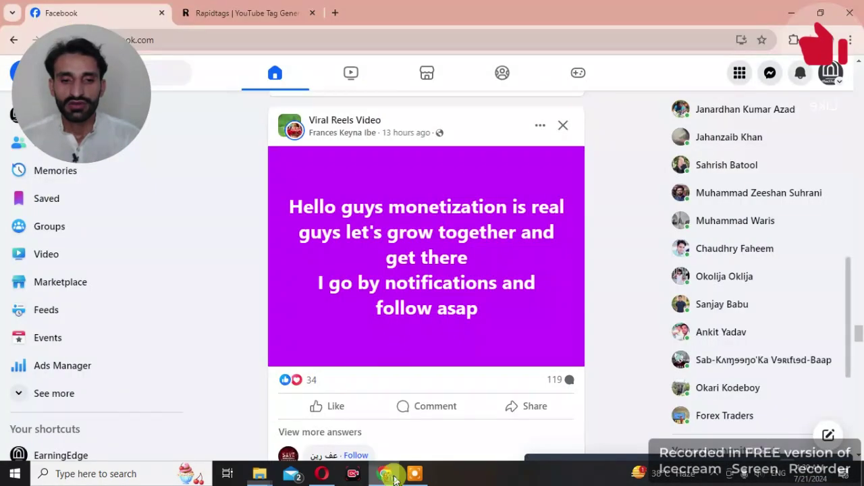
{"action": "left_click", "coordinate": [323, 475]}
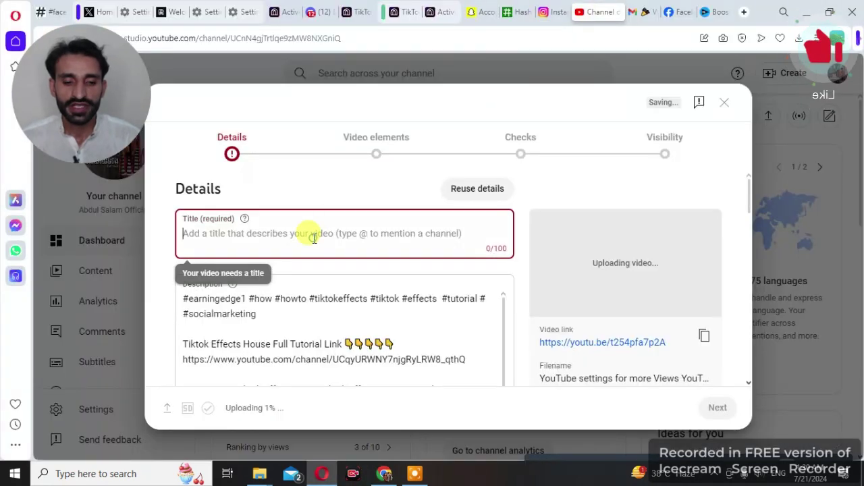
{"action": "key", "text": "ctrl+v"}
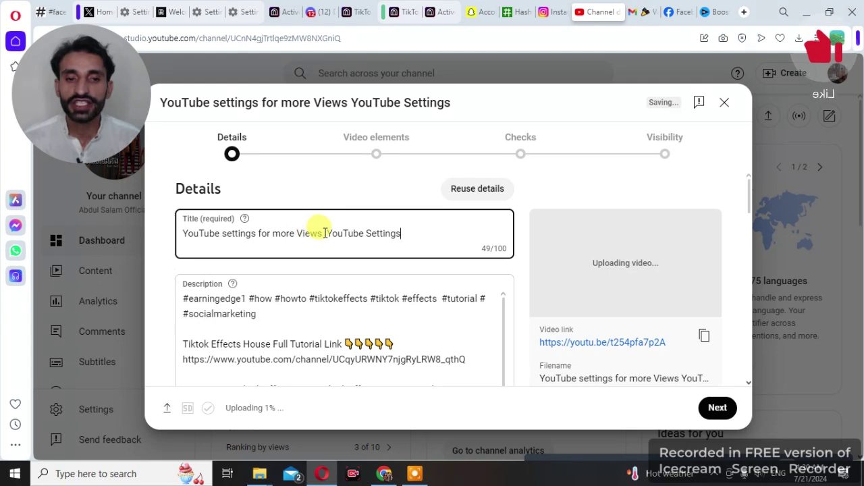
{"action": "left_click", "coordinate": [325, 233]}
{"action": "type", "text": "||"}
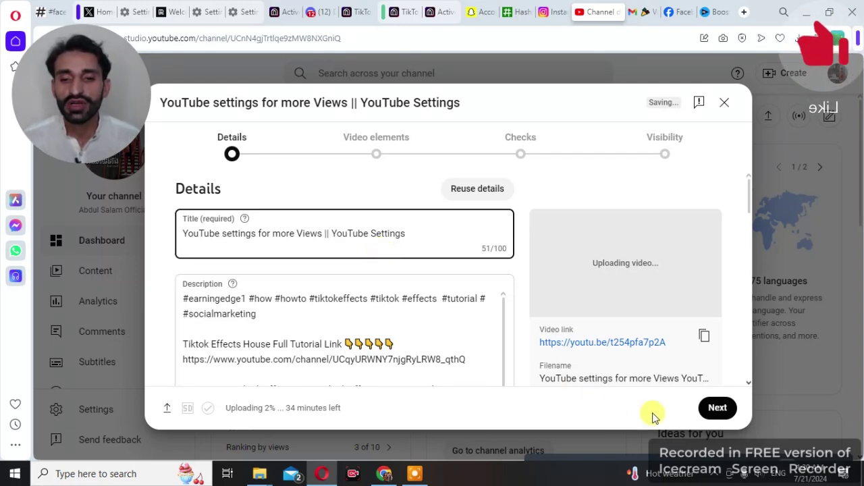
{"action": "left_click", "coordinate": [688, 458]}
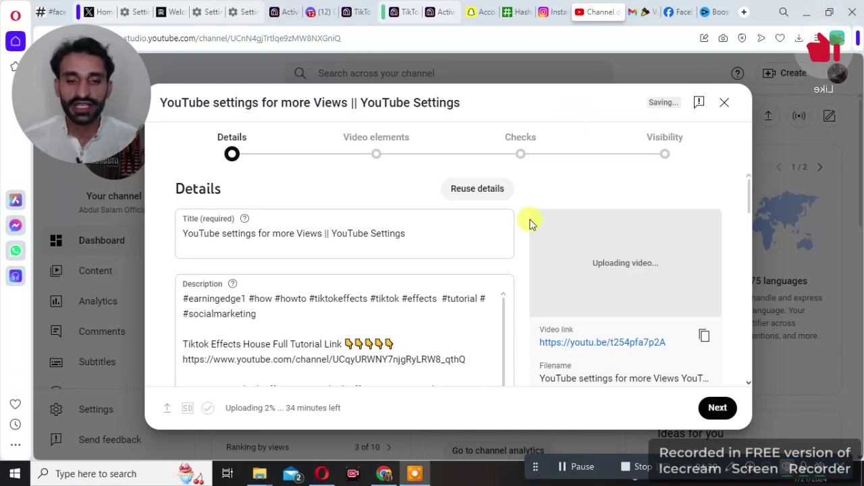
Switch to Chrome and search Google for "youtube studio" in a new tab
{"action": "left_click", "coordinate": [382, 476]}
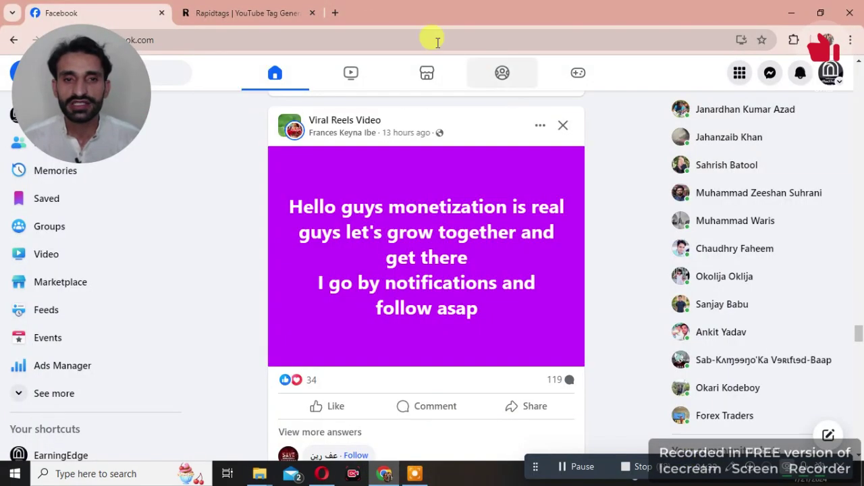
{"action": "left_click", "coordinate": [333, 12]}
{"action": "left_click", "coordinate": [380, 277]}
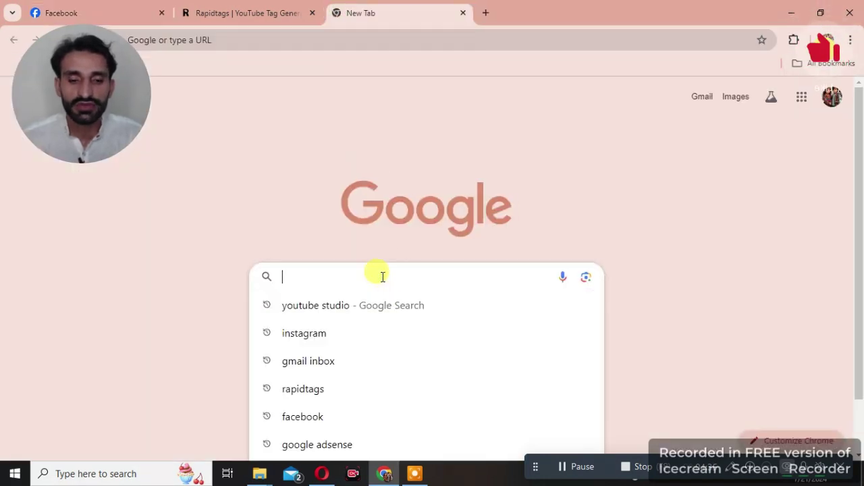
{"action": "type", "text": "youtube"}
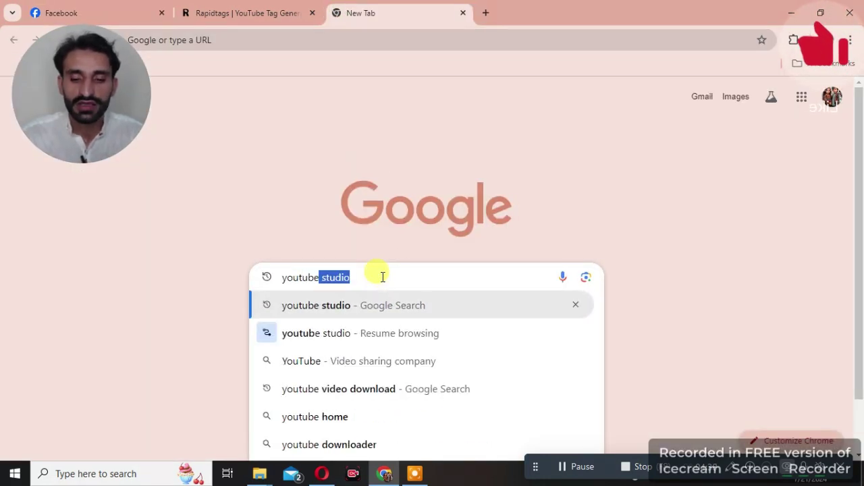
{"action": "key", "text": "Return"}
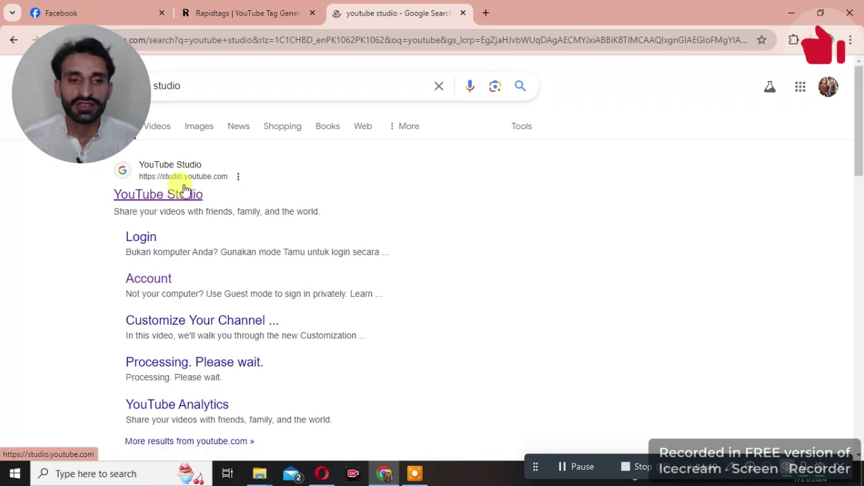
Shorten the Google search to "youtube" and open the YouTube home page from the results
{"action": "left_click", "coordinate": [196, 91]}
{"action": "key", "text": "BackSpace"}
{"action": "key", "text": "BackSpace"}
{"action": "key", "text": "BackSpace"}
{"action": "key", "text": "BackSpace"}
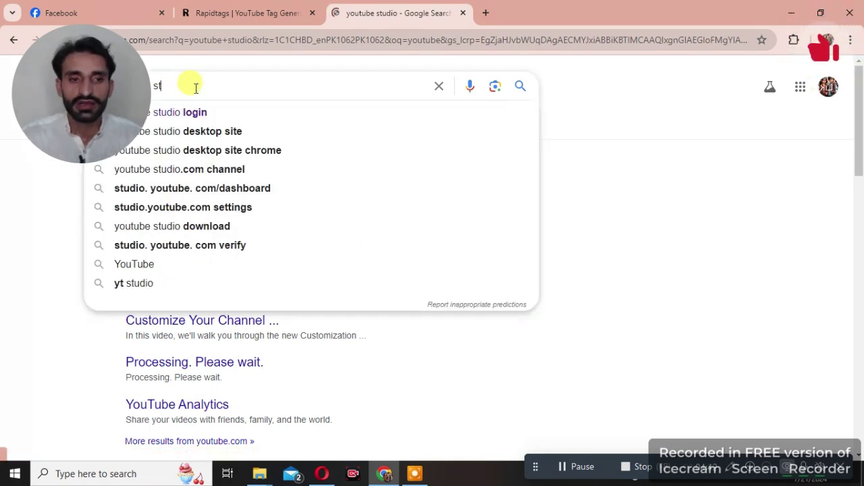
{"action": "key", "text": "BackSpace"}
{"action": "key", "text": "BackSpace"}
{"action": "key", "text": "Return"}
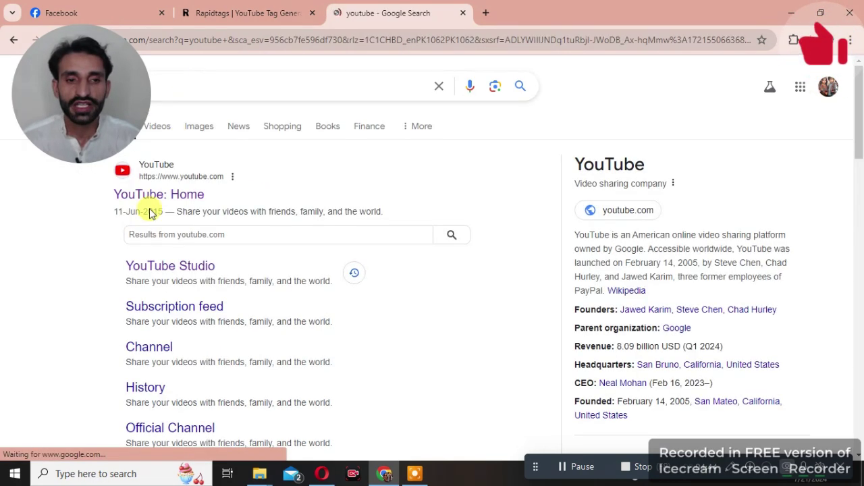
{"action": "left_click", "coordinate": [166, 195]}
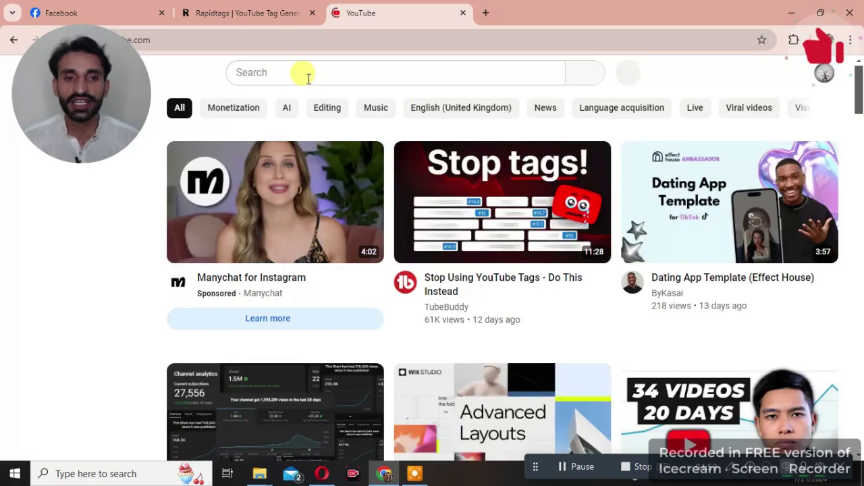
Enter "youtube setting" in YouTube's search to examine the suggested search phrases for title keywords
{"action": "left_click", "coordinate": [308, 79]}
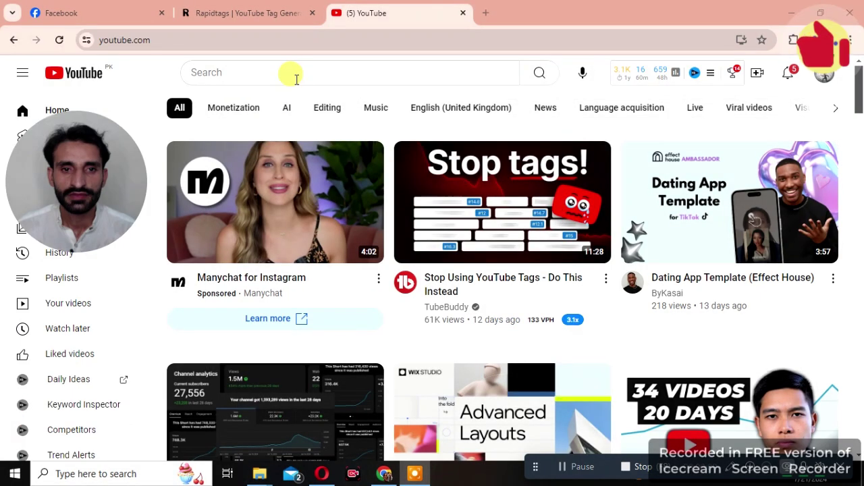
{"action": "left_click", "coordinate": [276, 72]}
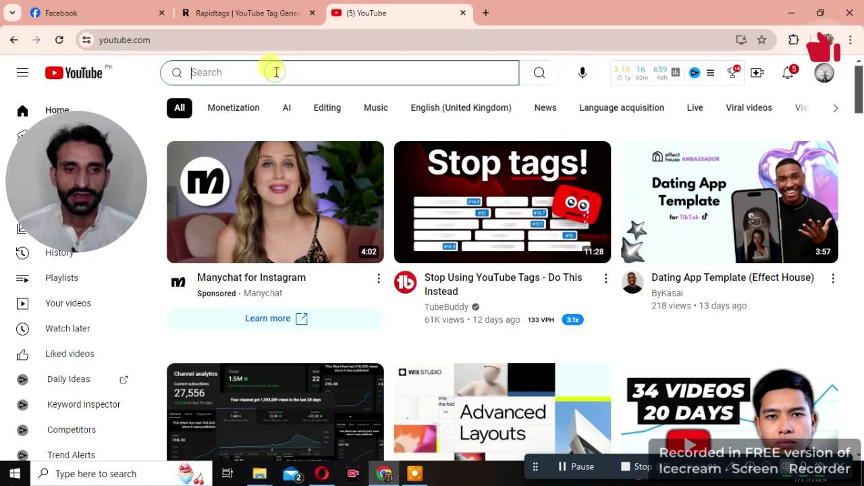
{"action": "type", "text": "you"}
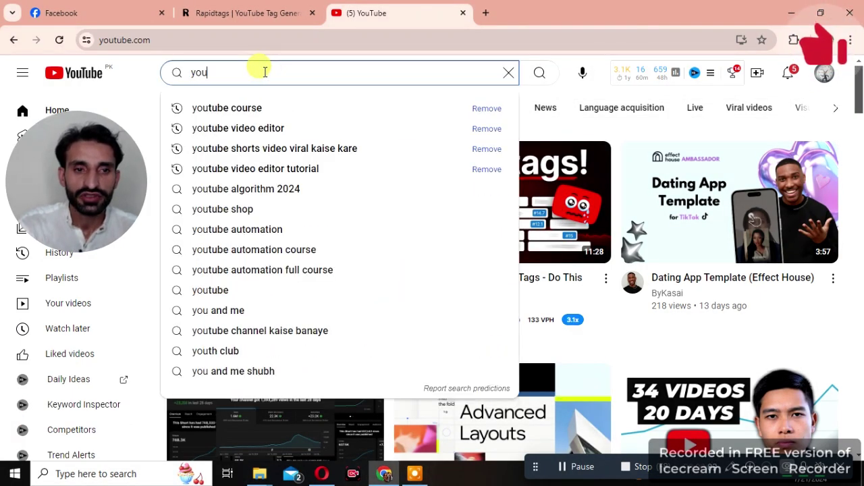
{"action": "type", "text": "tube "}
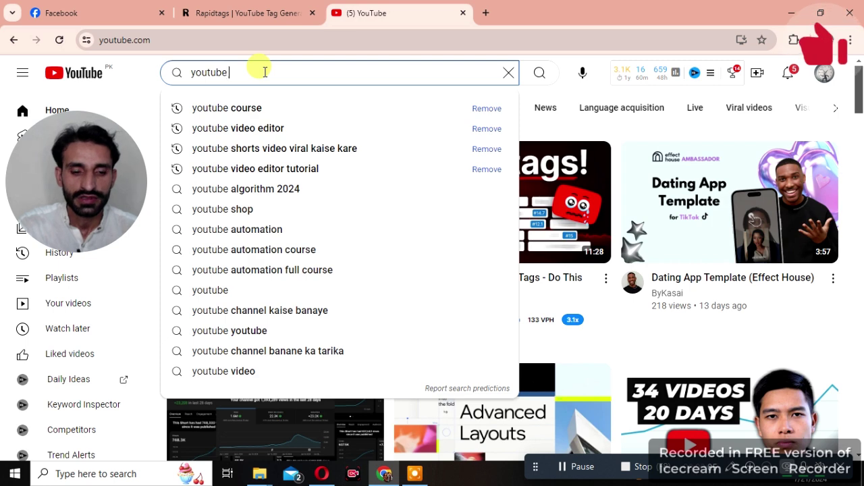
{"action": "type", "text": "setting"}
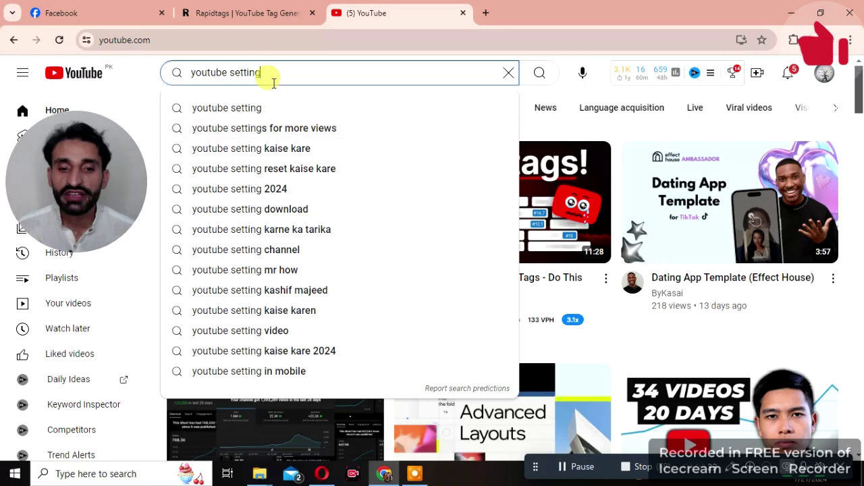
Switch back to the upload details in Opera and place the text cursor after the "||" separator in the title
{"action": "left_click", "coordinate": [323, 474]}
{"action": "left_click", "coordinate": [353, 229]}
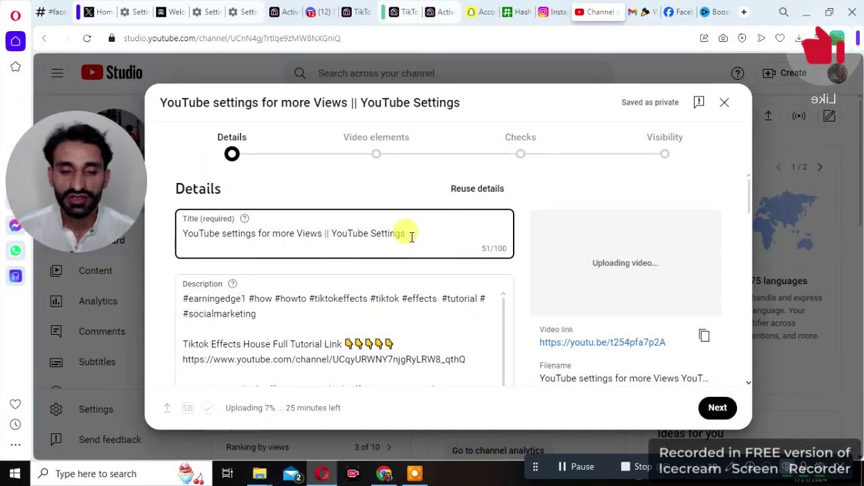
{"action": "left_click", "coordinate": [329, 235]}
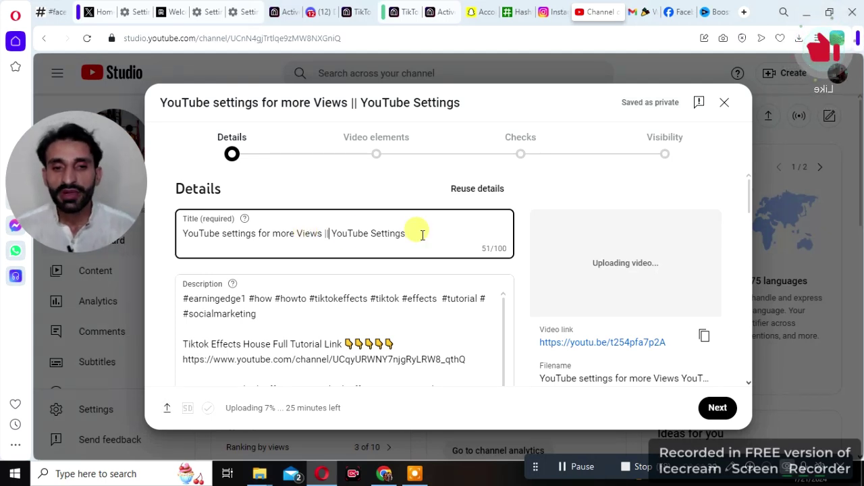
Copy the full video title onto the blank line below the description's opening hashtags, followed by a new line
{"action": "left_click_drag", "start_coordinate": [422, 235], "coordinate": [163, 241]}
{"action": "key", "text": "ctrl+c"}
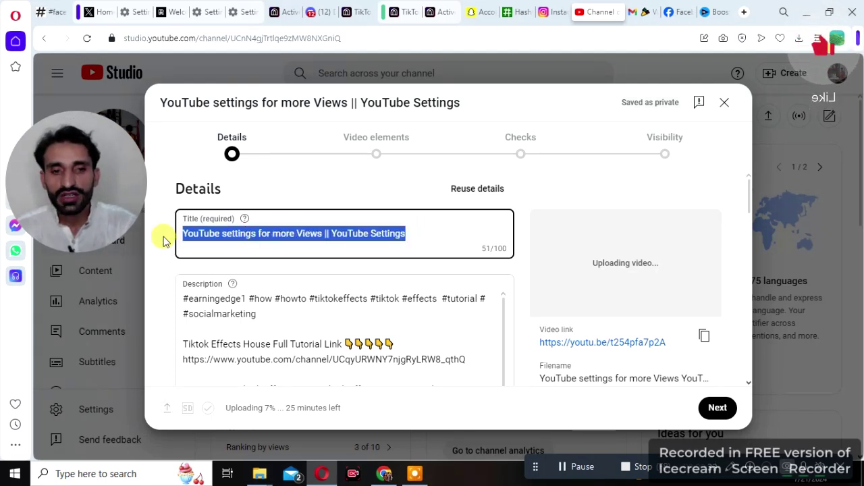
{"action": "left_click", "coordinate": [308, 328]}
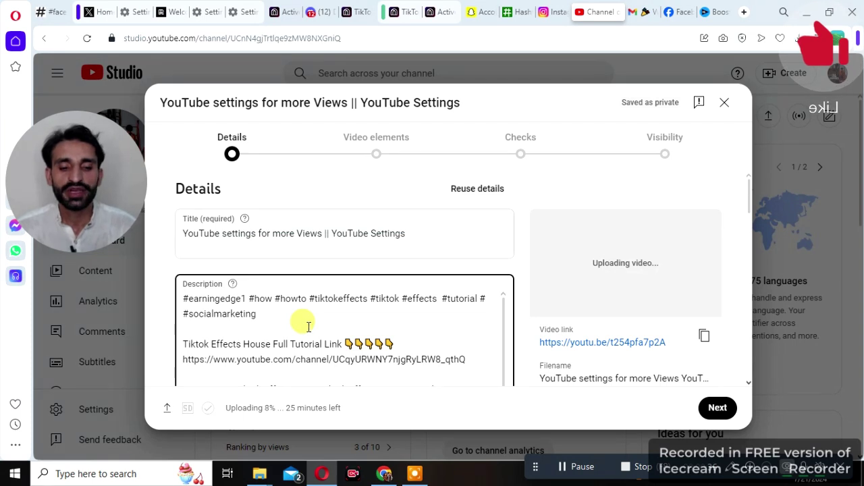
{"action": "key", "text": "ctrl+v"}
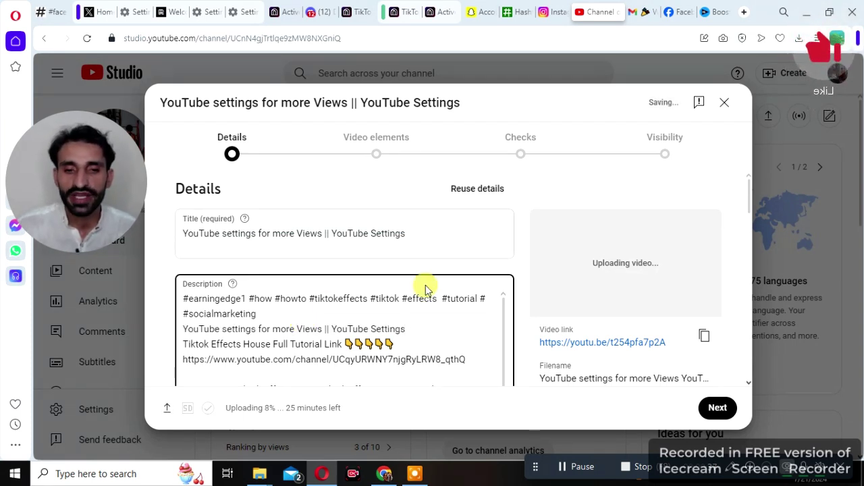
{"action": "key", "text": "Return"}
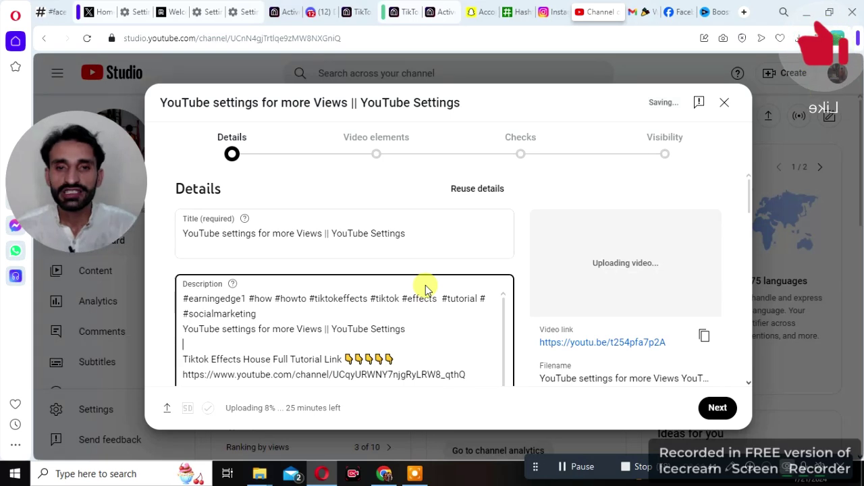
Select the full video title again, and switch to the Rapidtags YouTube tag generator in Chrome
{"action": "scroll", "coordinate": [426, 291], "scroll_direction": "down", "scroll_amount": 10}
{"action": "scroll", "coordinate": [468, 320], "scroll_direction": "up", "scroll_amount": 5}
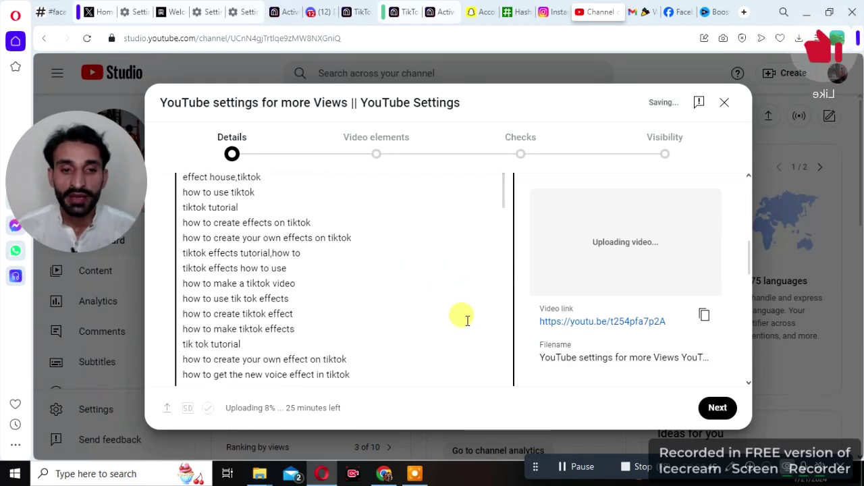
{"action": "scroll", "coordinate": [463, 318], "scroll_direction": "up", "scroll_amount": 10}
{"action": "left_click_drag", "start_coordinate": [412, 232], "coordinate": [154, 231]}
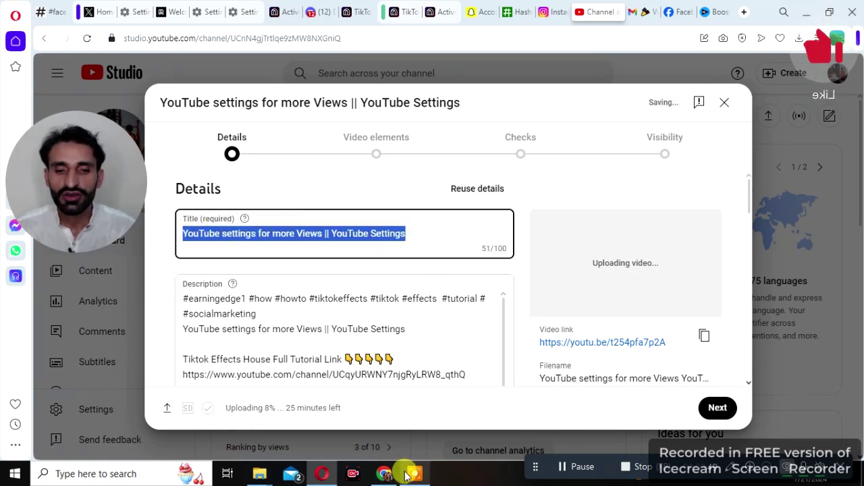
{"action": "key", "text": "alt+Tab"}
{"action": "left_click", "coordinate": [247, 13]}
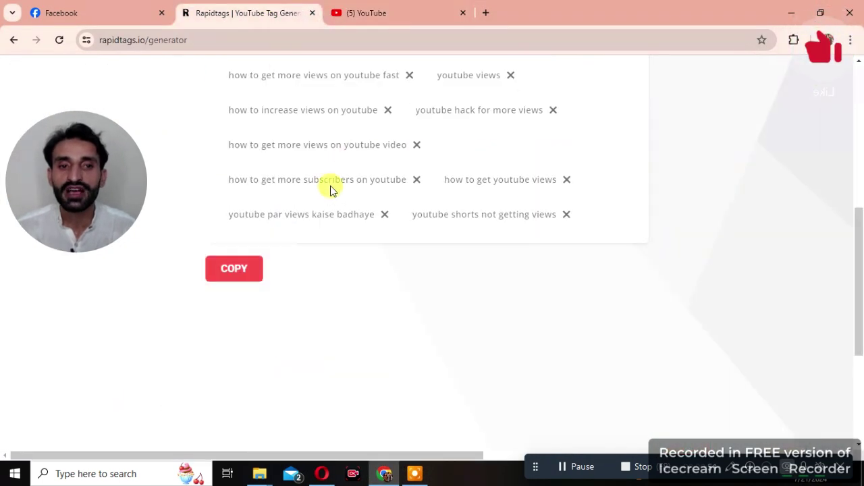
Generate tags for "YouTube settings for more Views || YouTube Settings" and copy the resulting tag list
{"action": "scroll", "coordinate": [332, 187], "scroll_direction": "up", "scroll_amount": 10}
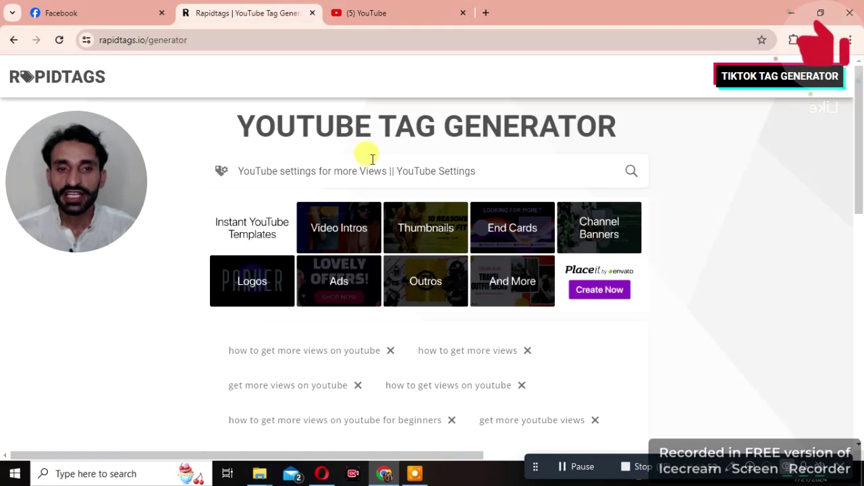
{"action": "triple_click", "coordinate": [498, 181]}
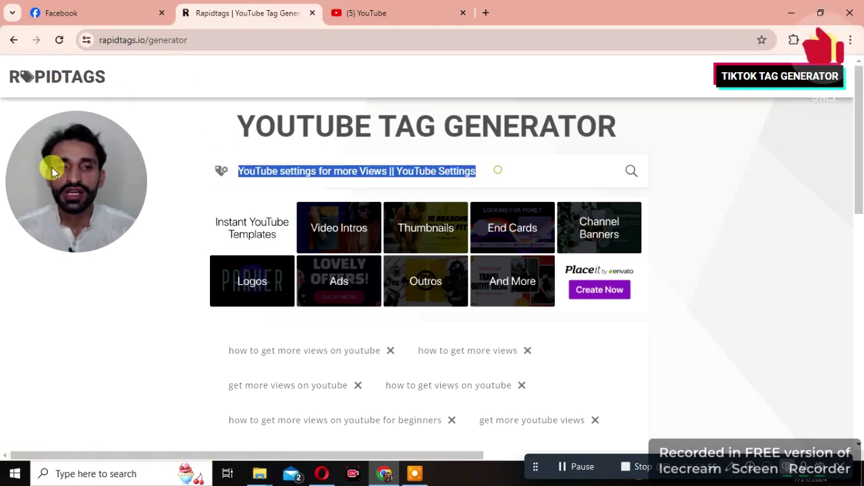
{"action": "left_click", "coordinate": [405, 170]}
{"action": "left_click", "coordinate": [630, 173]}
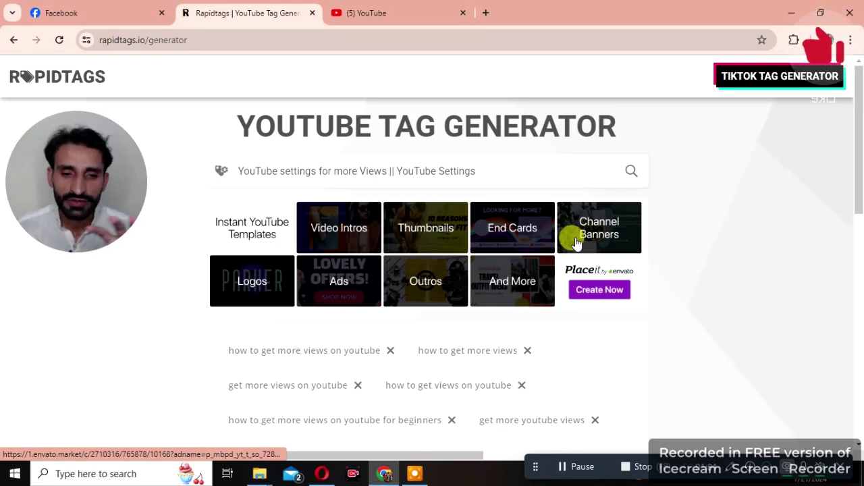
{"action": "scroll", "coordinate": [563, 253], "scroll_direction": "down", "scroll_amount": 6}
{"action": "left_click", "coordinate": [247, 269]}
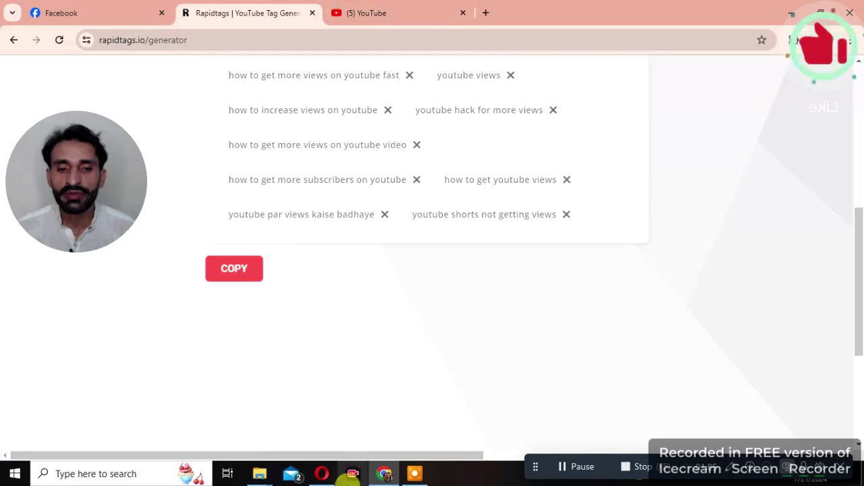
Switch back to the upload details in Opera and expand the additional settings to reach the video's tags
{"action": "left_click", "coordinate": [322, 474]}
{"action": "scroll", "coordinate": [497, 283], "scroll_direction": "down", "scroll_amount": 15}
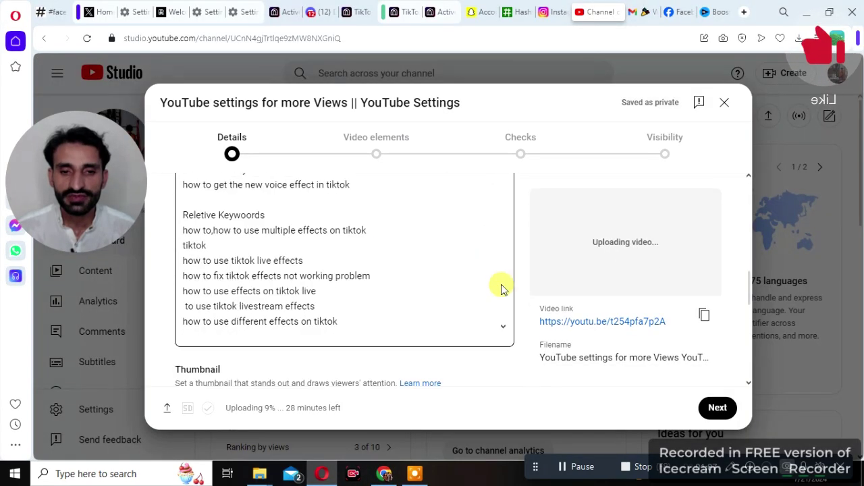
{"action": "scroll", "coordinate": [491, 354], "scroll_direction": "down", "scroll_amount": 1}
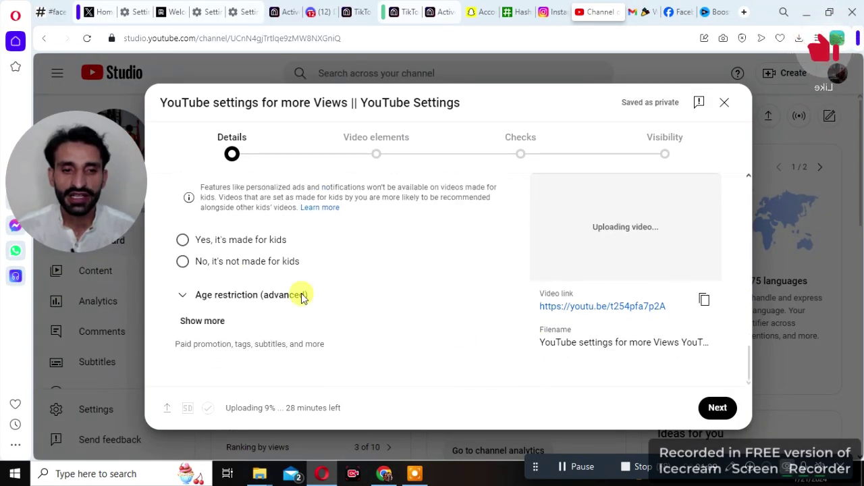
{"action": "left_click", "coordinate": [236, 317]}
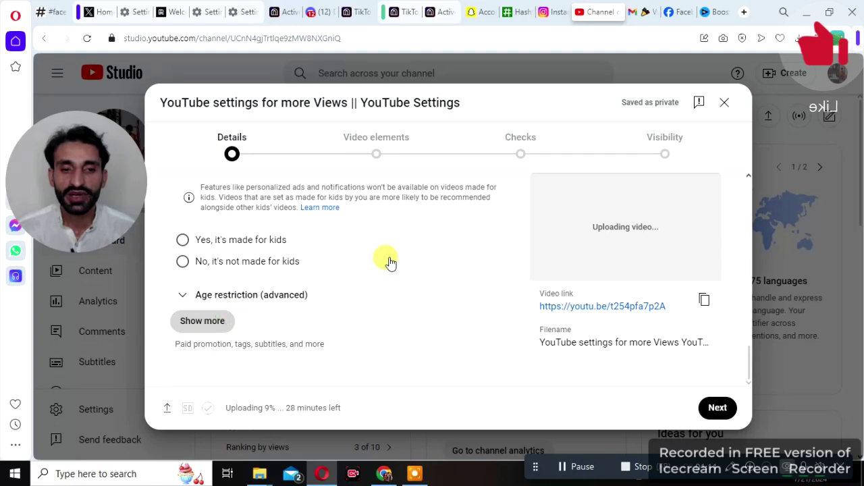
{"action": "scroll", "coordinate": [386, 257], "scroll_direction": "down", "scroll_amount": 6}
{"action": "scroll", "coordinate": [378, 274], "scroll_direction": "up", "scroll_amount": 4}
{"action": "scroll", "coordinate": [377, 274], "scroll_direction": "down", "scroll_amount": 6}
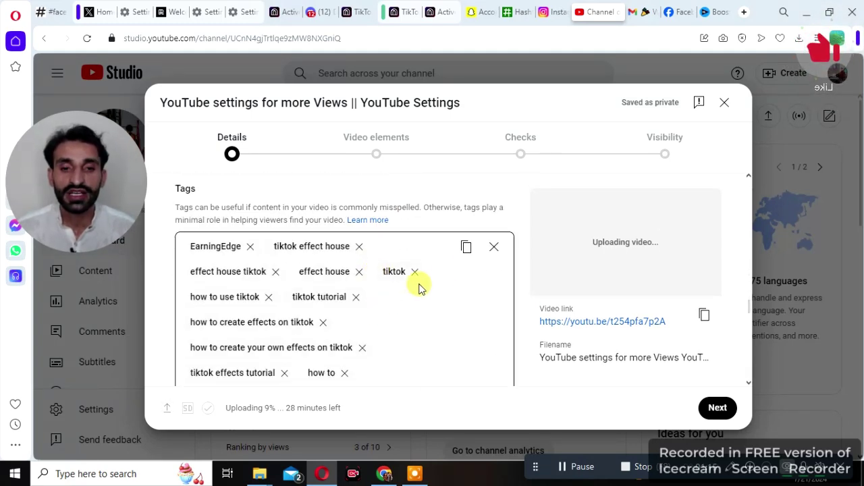
Clear all of the video's existing TikTok tags and paste in the tags copied from Rapidtags
{"action": "left_click", "coordinate": [493, 247]}
{"action": "left_click", "coordinate": [326, 252]}
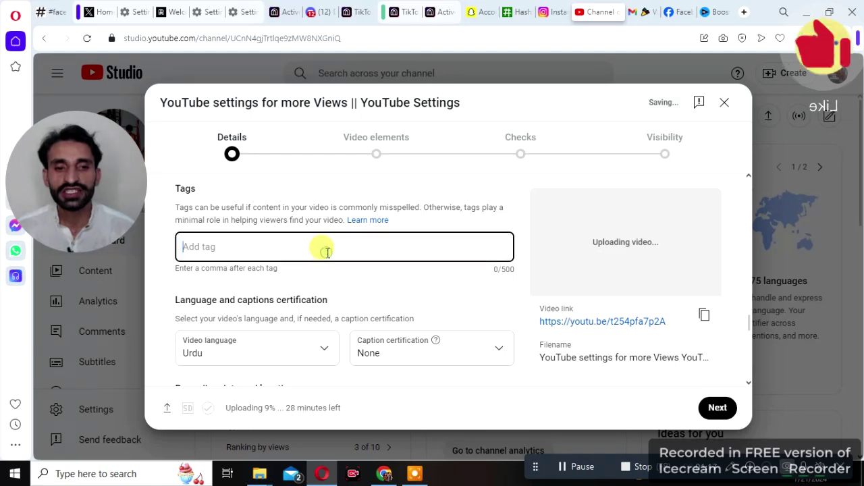
{"action": "key", "text": "ctrl+v"}
{"action": "scroll", "coordinate": [468, 293], "scroll_direction": "down", "scroll_amount": 3}
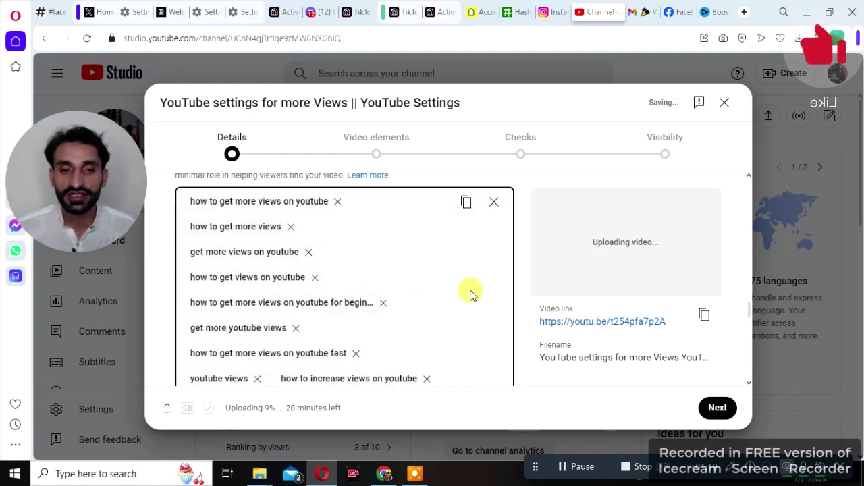
Examine the playlists available for the video and close the list without selecting one
{"action": "scroll", "coordinate": [471, 293], "scroll_direction": "down", "scroll_amount": 10}
{"action": "scroll", "coordinate": [471, 293], "scroll_direction": "up", "scroll_amount": 3}
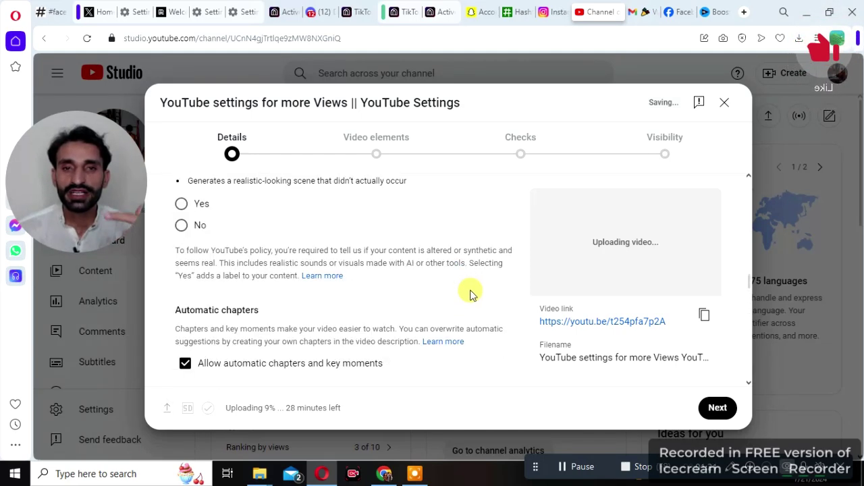
{"action": "scroll", "coordinate": [471, 294], "scroll_direction": "up", "scroll_amount": 3}
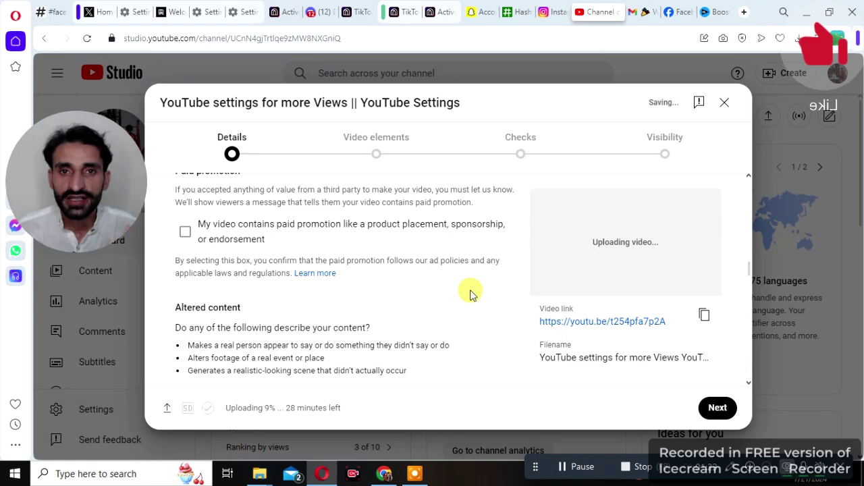
{"action": "scroll", "coordinate": [372, 280], "scroll_direction": "up", "scroll_amount": 5}
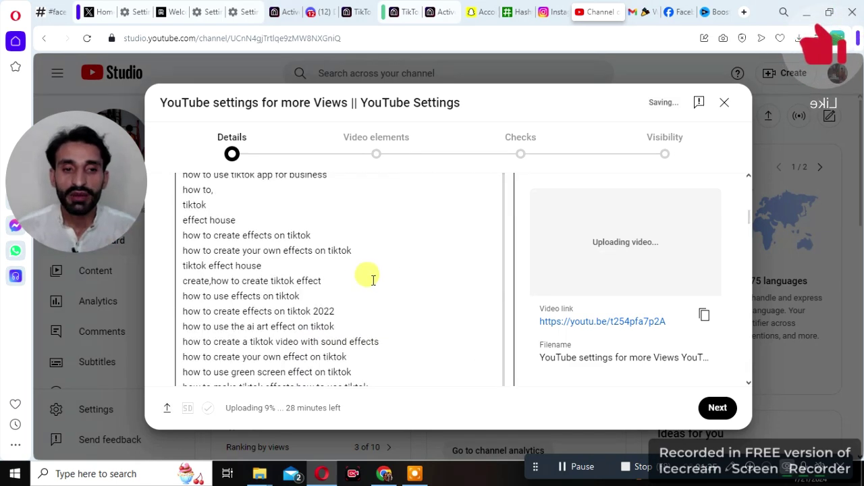
{"action": "scroll", "coordinate": [367, 280], "scroll_direction": "down", "scroll_amount": 2}
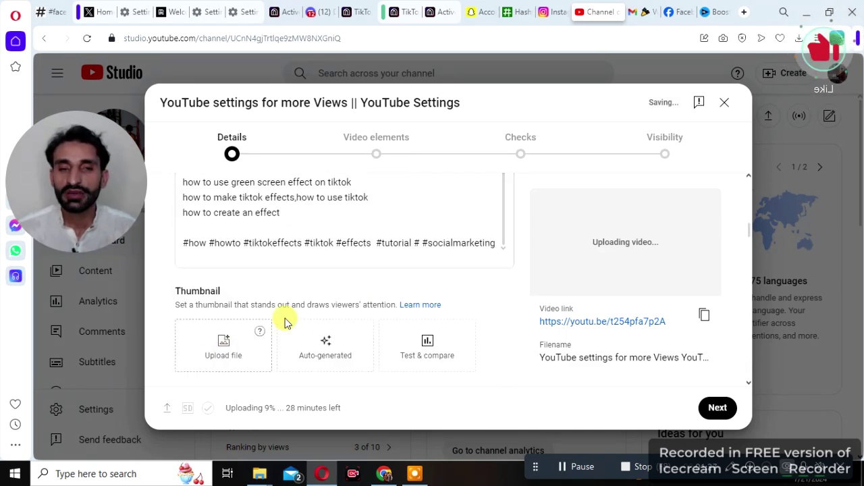
{"action": "scroll", "coordinate": [305, 318], "scroll_direction": "down", "scroll_amount": 3}
{"action": "left_click", "coordinate": [318, 260]}
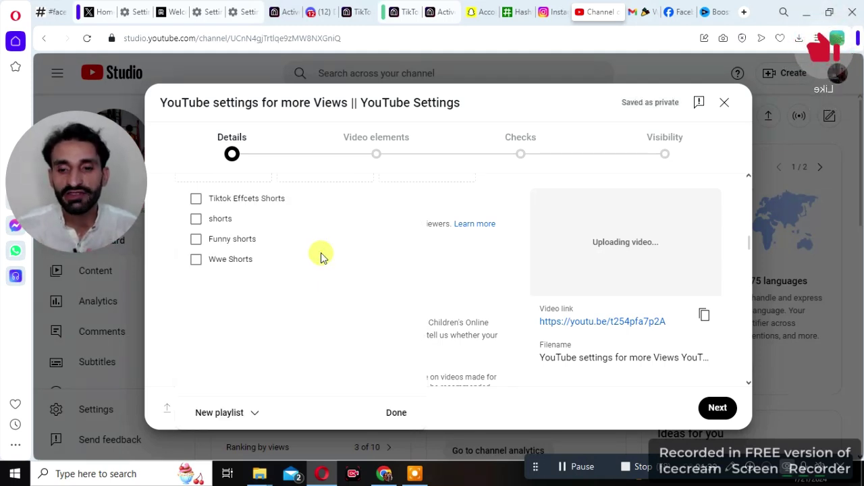
{"action": "left_click", "coordinate": [397, 413]}
Mark the video as not made for kids
{"action": "scroll", "coordinate": [402, 345], "scroll_direction": "down", "scroll_amount": 3}
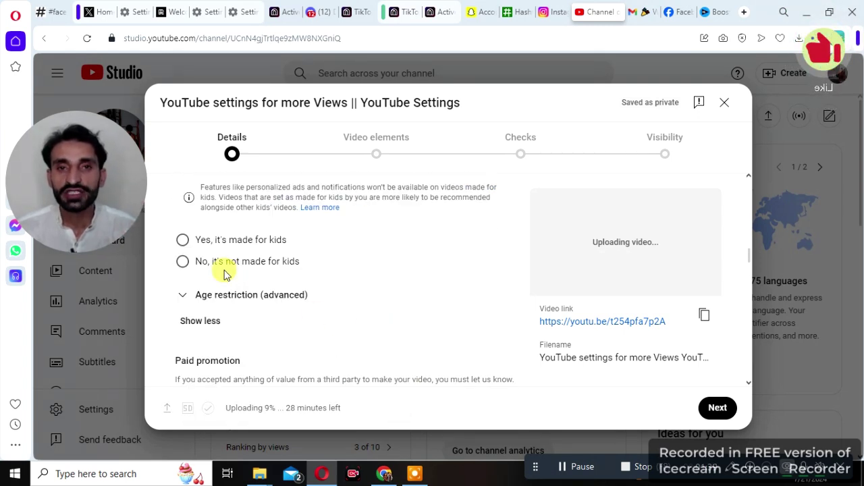
{"action": "left_click", "coordinate": [183, 261]}
Examine the remaining detail settings, from paid promotion and altered content through language, license and Shorts remixing to category
{"action": "scroll", "coordinate": [294, 290], "scroll_direction": "down", "scroll_amount": 3}
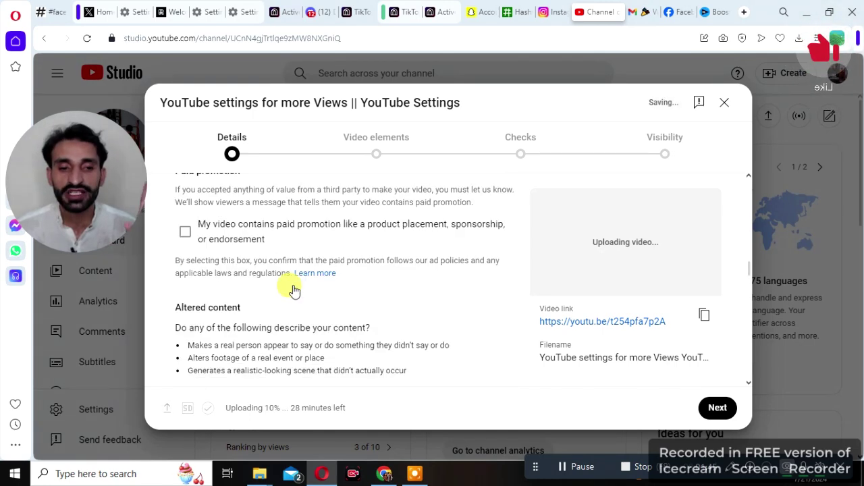
{"action": "scroll", "coordinate": [213, 270], "scroll_direction": "down", "scroll_amount": 3}
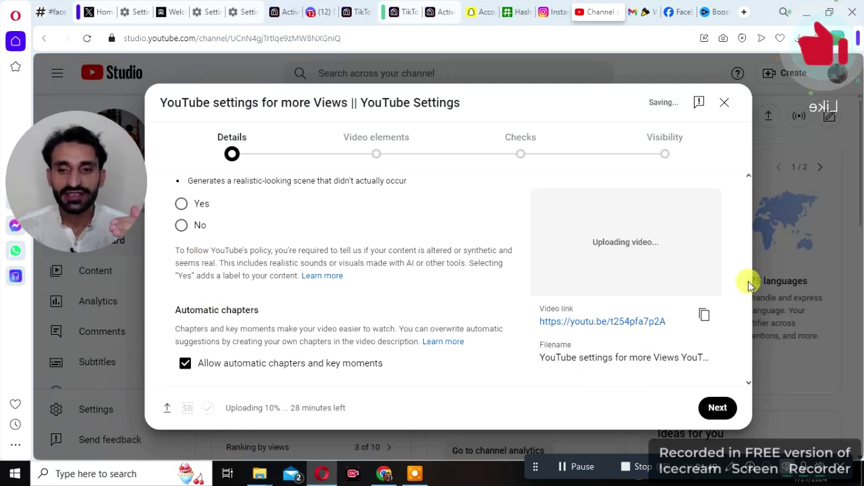
{"action": "scroll", "coordinate": [749, 285], "scroll_direction": "up", "scroll_amount": 2}
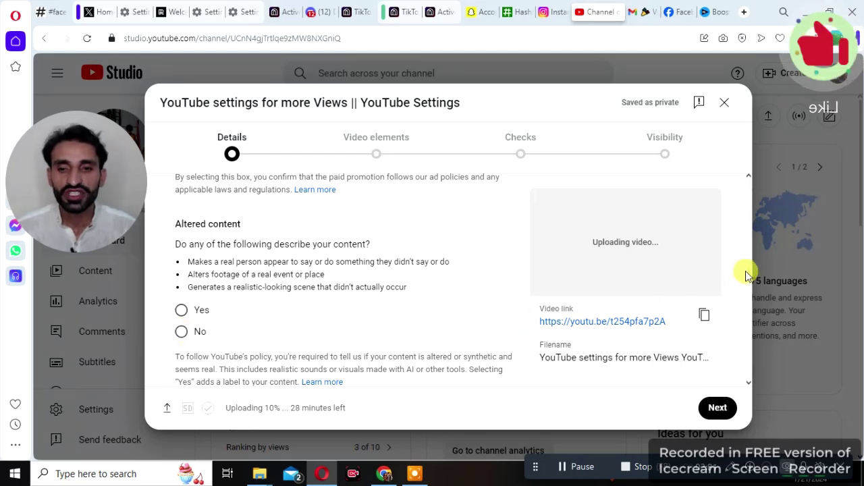
{"action": "scroll", "coordinate": [749, 277], "scroll_direction": "down", "scroll_amount": 10}
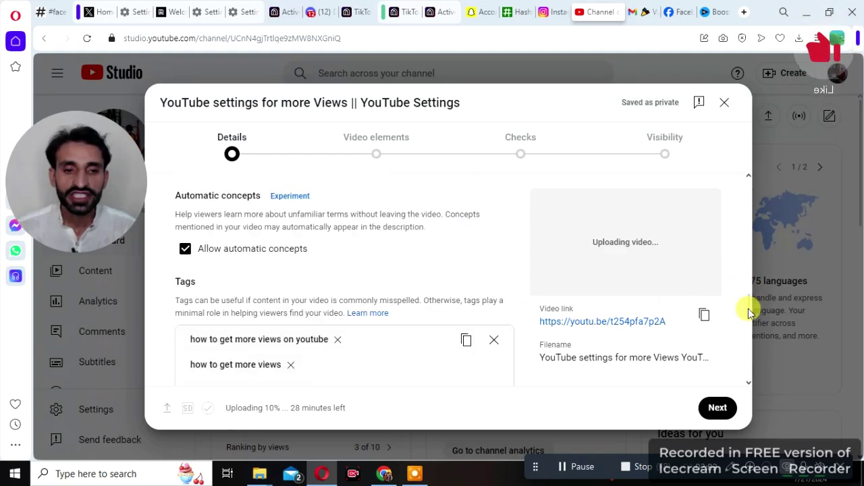
{"action": "scroll", "coordinate": [749, 324], "scroll_direction": "down", "scroll_amount": 5}
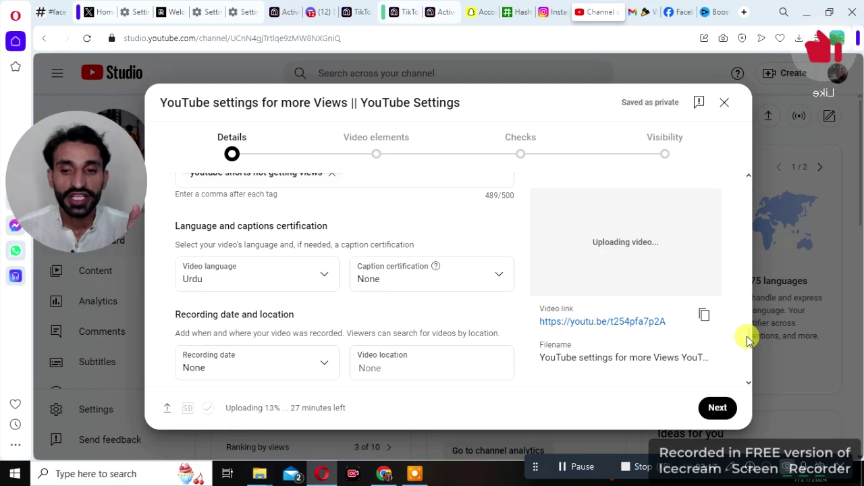
{"action": "scroll", "coordinate": [747, 336], "scroll_direction": "down", "scroll_amount": 1}
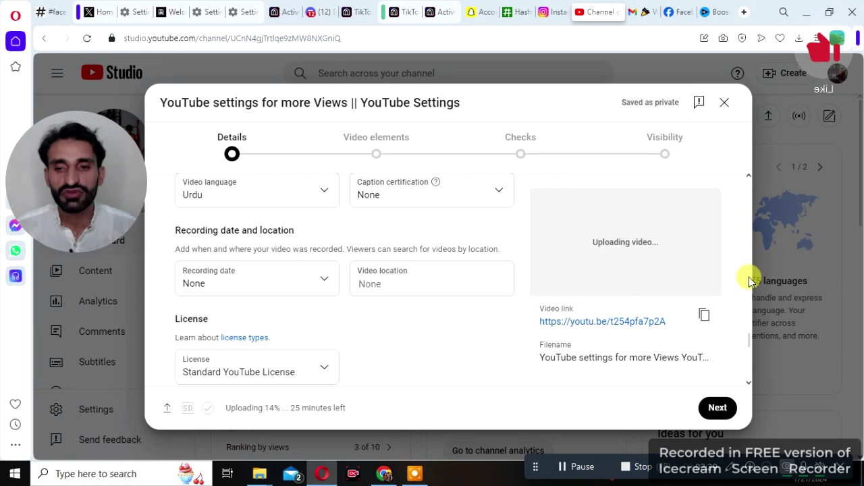
{"action": "scroll", "coordinate": [750, 351], "scroll_direction": "down", "scroll_amount": 6}
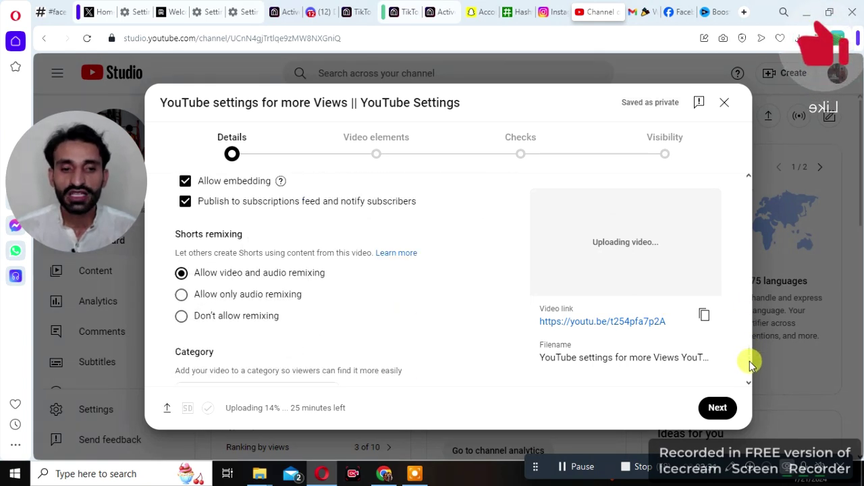
{"action": "scroll", "coordinate": [750, 370], "scroll_direction": "down", "scroll_amount": 1}
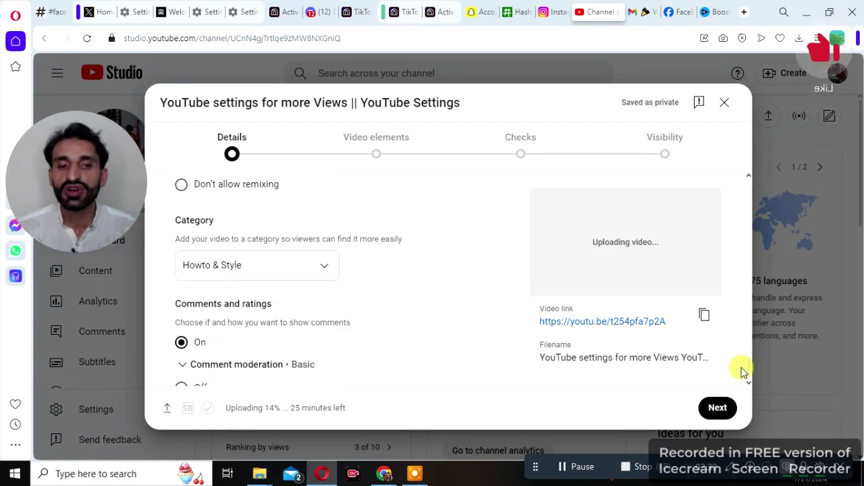
Examine the available video categories without changing the selection, and review the description and tags again
{"action": "left_click", "coordinate": [321, 273]}
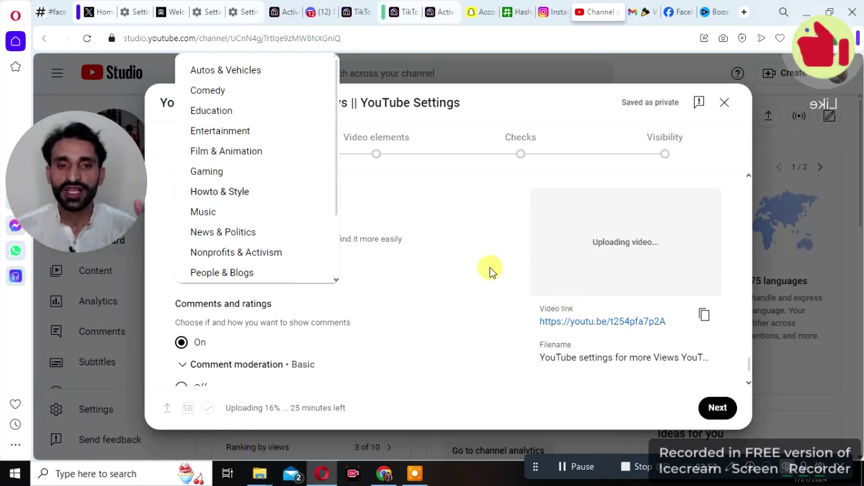
{"action": "left_click", "coordinate": [473, 289]}
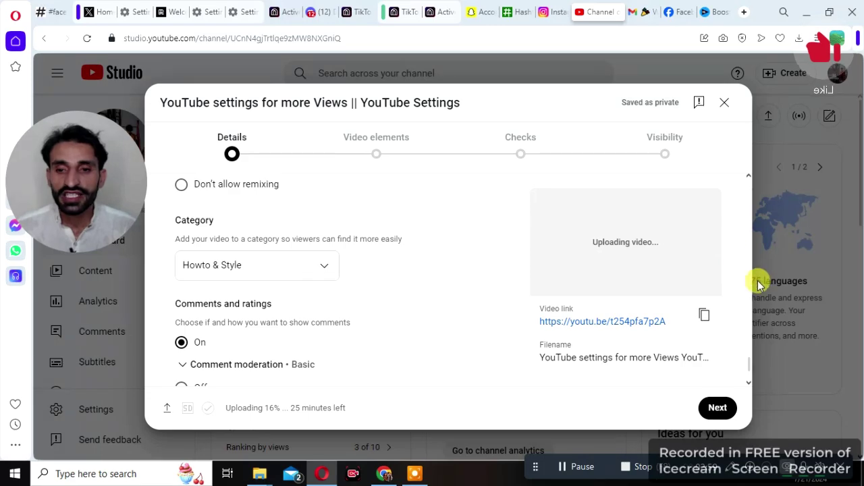
{"action": "scroll", "coordinate": [751, 291], "scroll_direction": "up", "scroll_amount": 15}
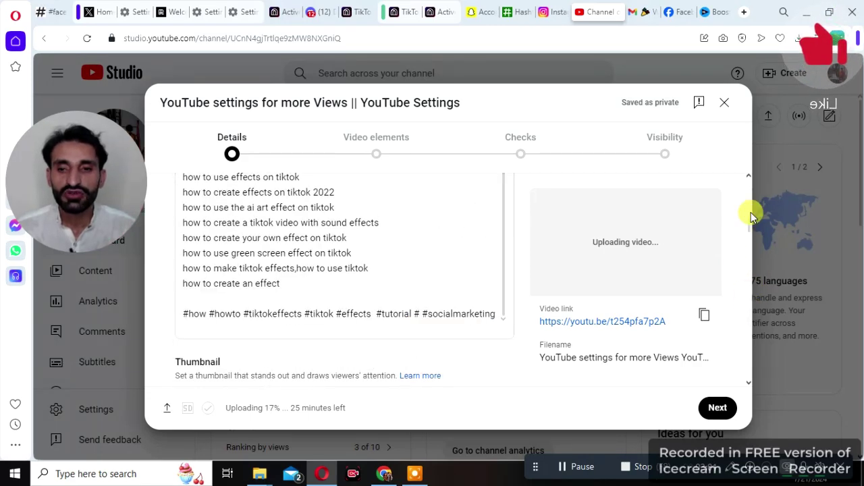
{"action": "scroll", "coordinate": [752, 221], "scroll_direction": "down", "scroll_amount": 20}
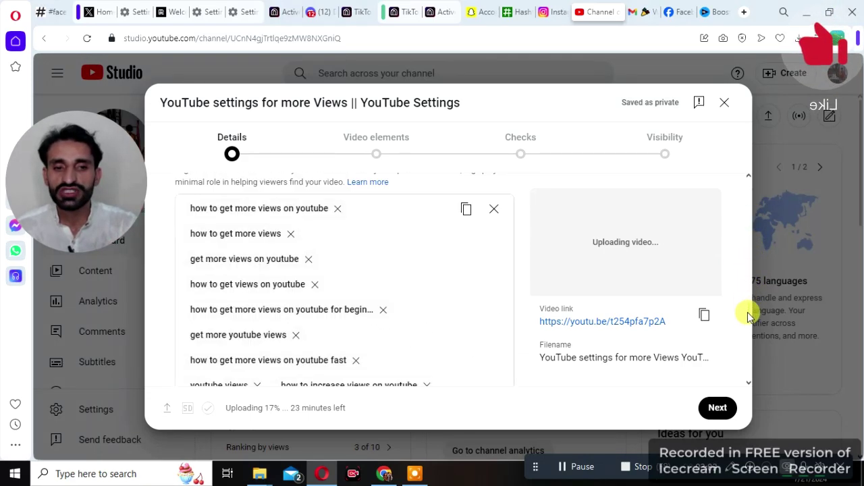
Copy all of the video's tags and paste them on a new line below "how to create an effect" in the description
{"action": "scroll", "coordinate": [749, 348], "scroll_direction": "down", "scroll_amount": 10}
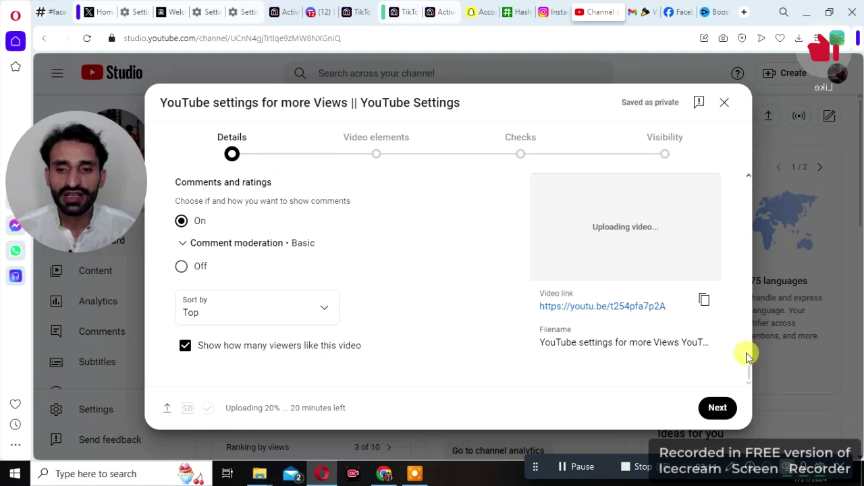
{"action": "scroll", "coordinate": [749, 338], "scroll_direction": "up", "scroll_amount": 10}
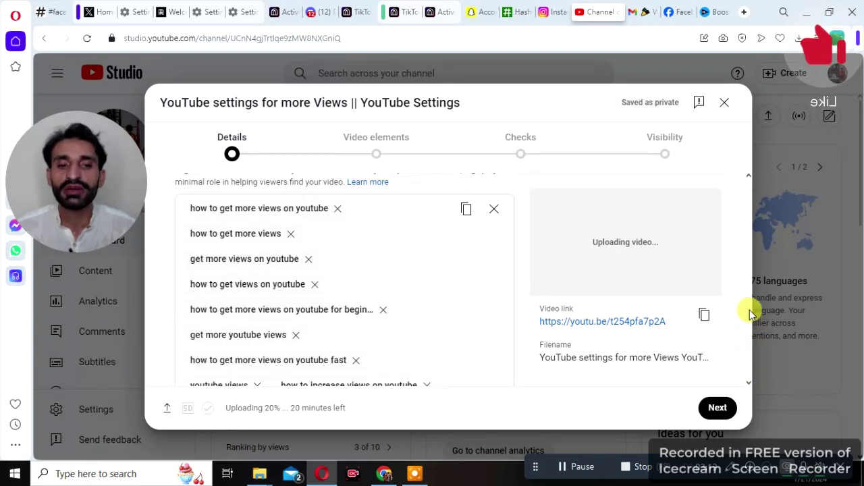
{"action": "left_click", "coordinate": [467, 212]}
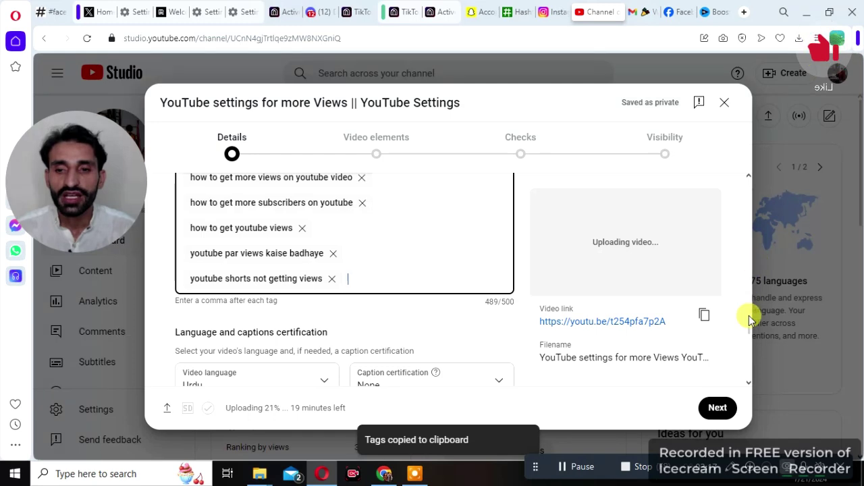
{"action": "scroll", "coordinate": [749, 297], "scroll_direction": "up", "scroll_amount": 2}
{"action": "scroll", "coordinate": [749, 297], "scroll_direction": "up", "scroll_amount": 8}
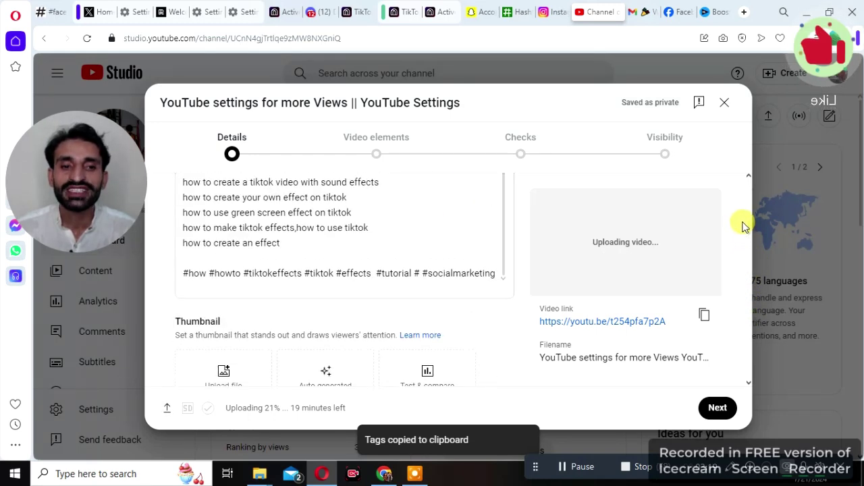
{"action": "left_click", "coordinate": [336, 242]}
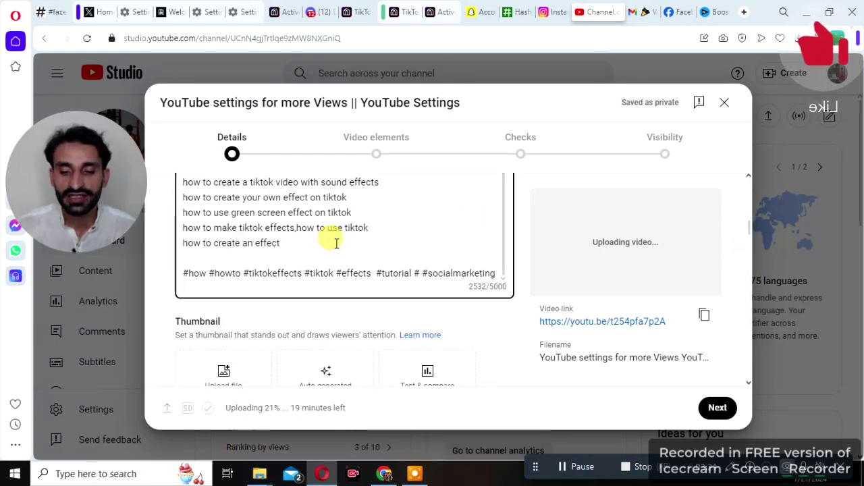
{"action": "key", "text": "Return"}
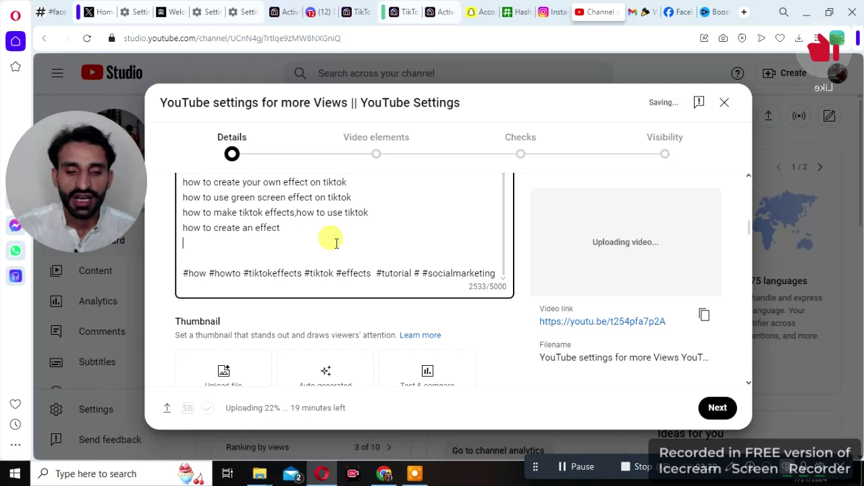
{"action": "key", "text": "ctrl+v"}
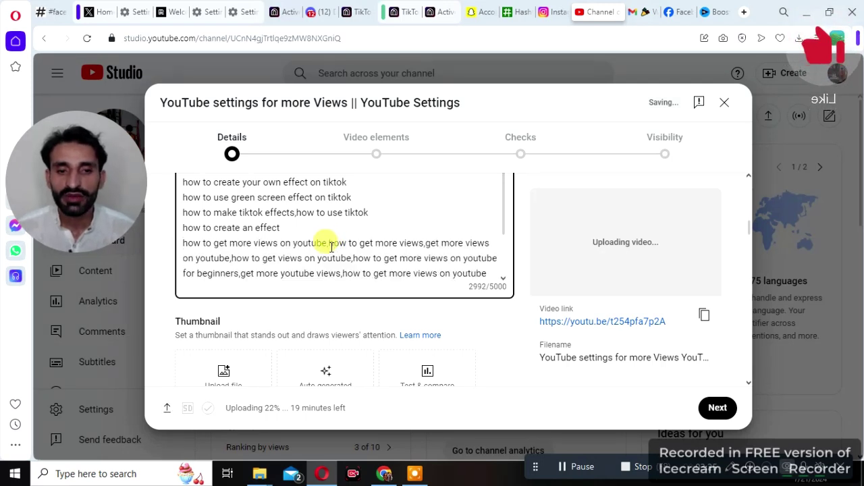
Split the first two pasted tags, "how to get more views on youtube" and "how to get more views", onto separate lines without trailing commas
{"action": "left_click", "coordinate": [328, 243]}
{"action": "key", "text": "Return"}
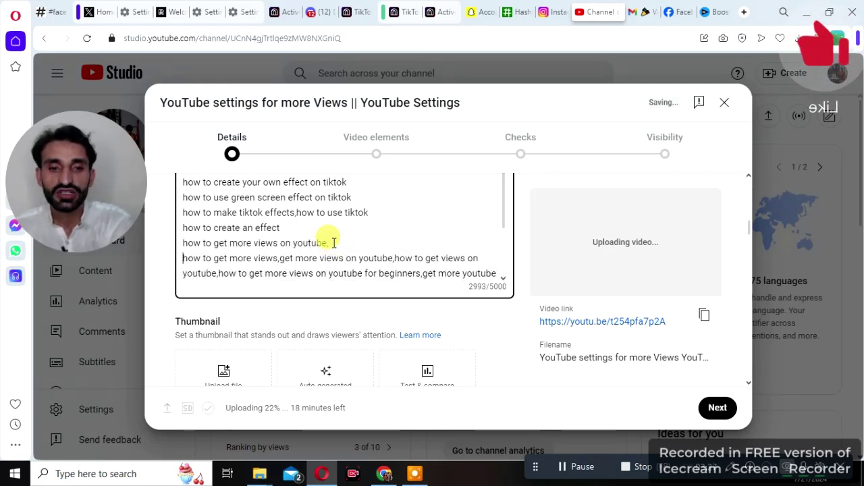
{"action": "key", "text": "BackSpace"}
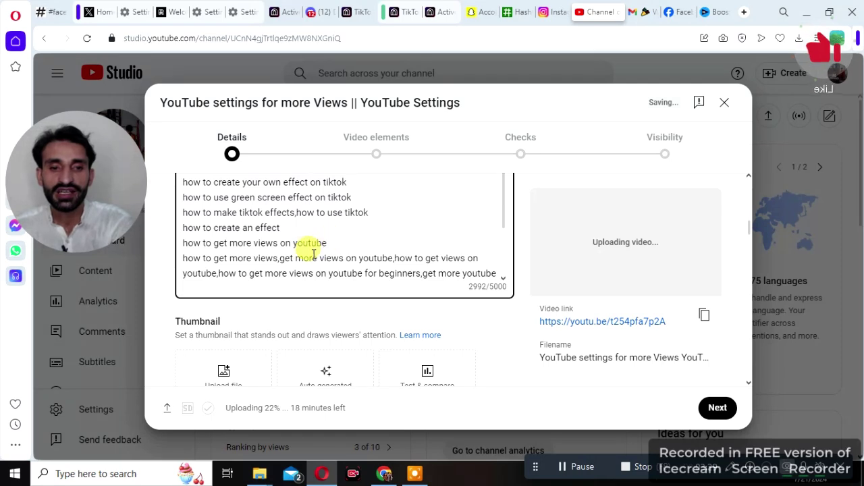
{"action": "left_click", "coordinate": [279, 258]}
{"action": "key", "text": "Return"}
{"action": "left_click", "coordinate": [280, 258]}
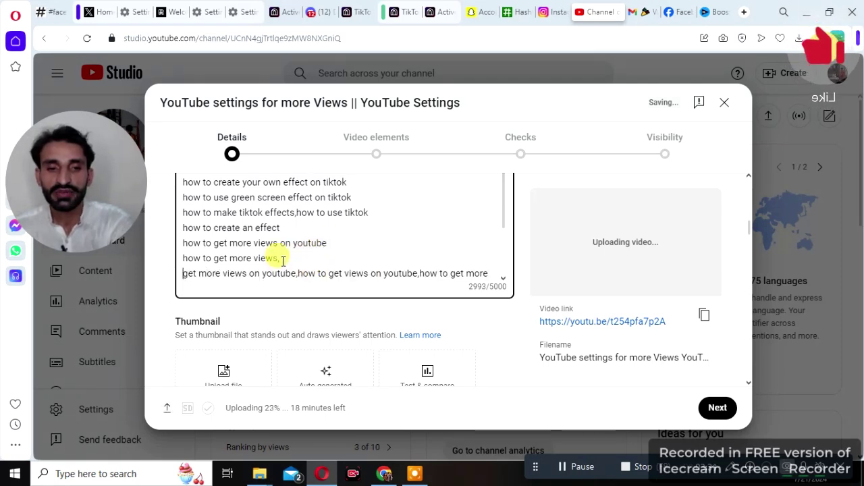
{"action": "key", "text": "BackSpace"}
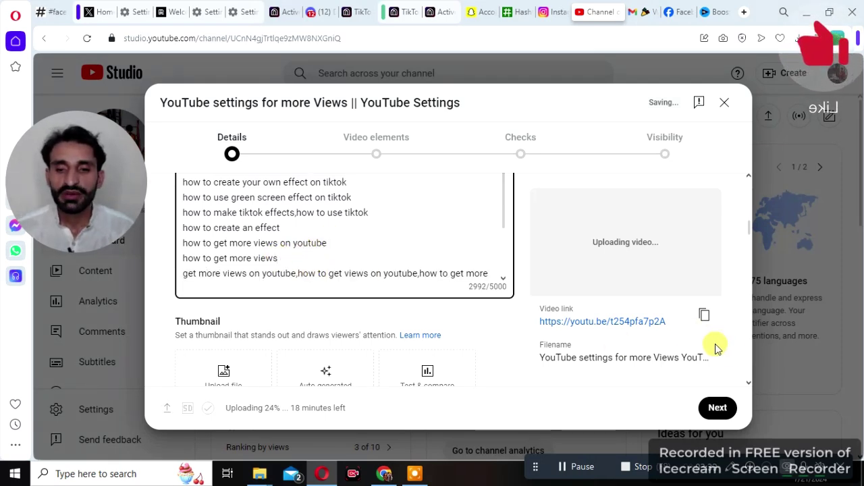
Finish the details and proceed through the video elements to the checks without adding subtitles, an end screen or cards
{"action": "left_click", "coordinate": [720, 416]}
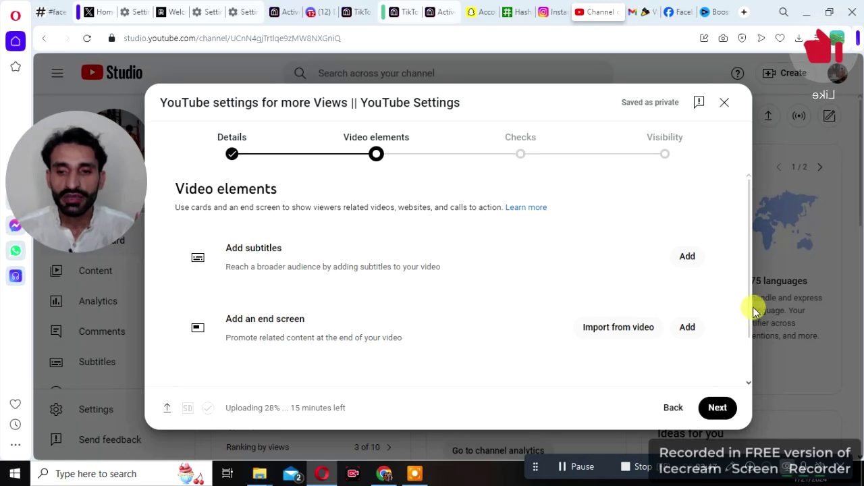
{"action": "left_click_drag", "start_coordinate": [747, 312], "coordinate": [743, 367]}
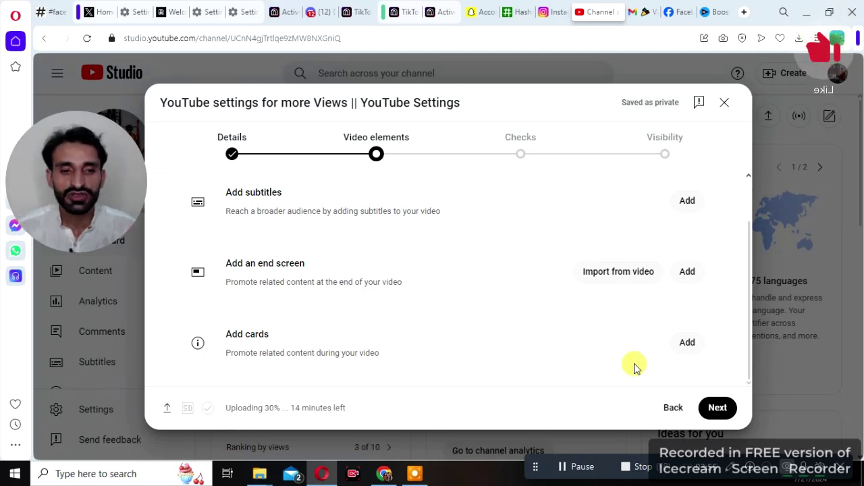
{"action": "left_click", "coordinate": [720, 409]}
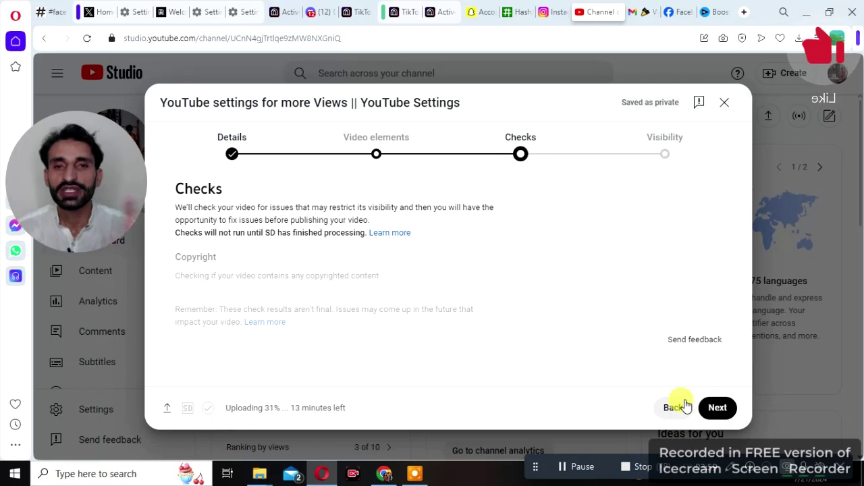
Proceed to the visibility settings and publish the video as Public, without an instant Premiere or a schedule
{"action": "left_click", "coordinate": [717, 408]}
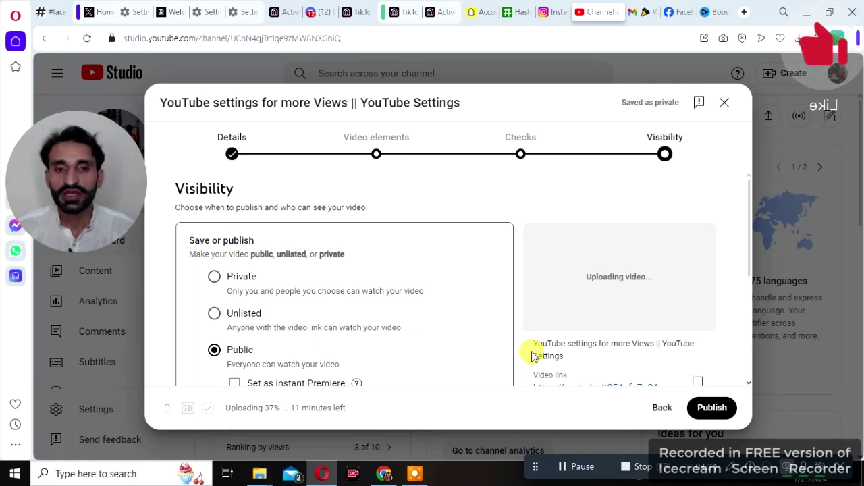
{"action": "scroll", "coordinate": [338, 342], "scroll_direction": "down", "scroll_amount": 3}
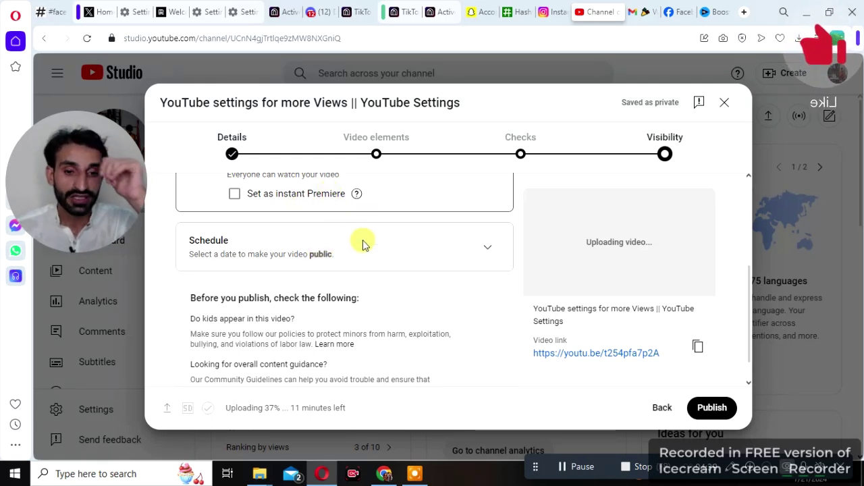
{"action": "left_click", "coordinate": [707, 410]}
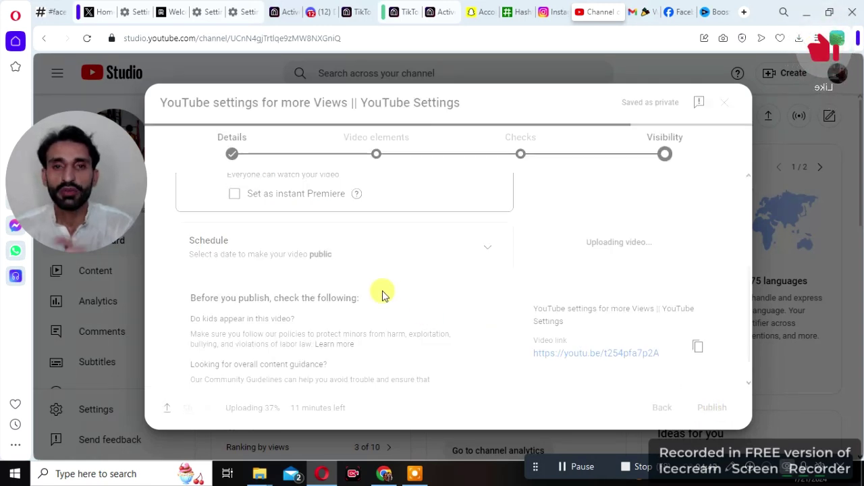